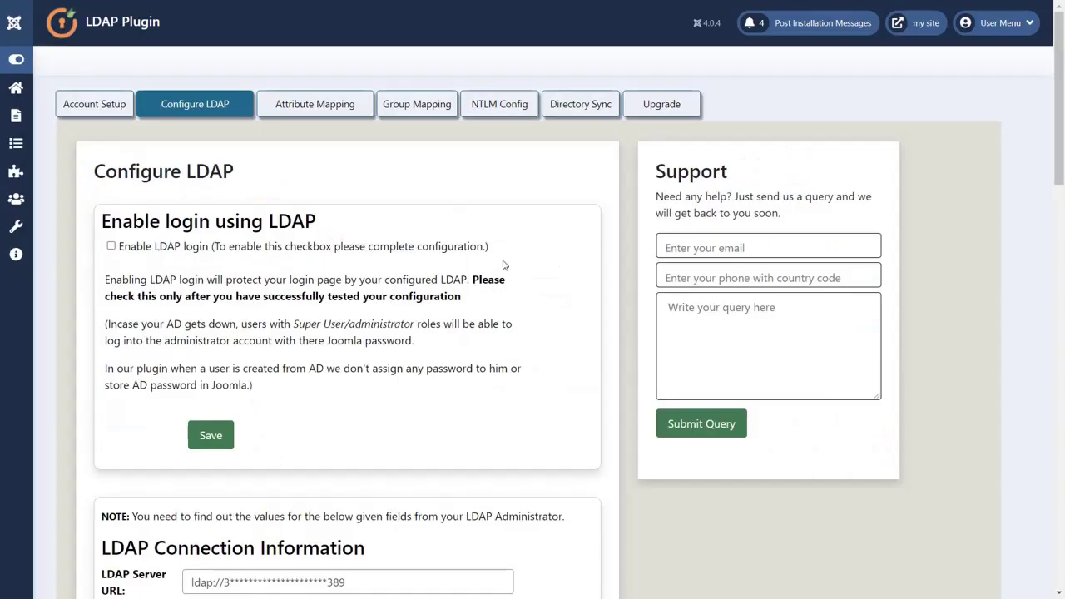
Test and save the LDAP connection settings: server URL, service account DN and password
{"action": "scroll", "coordinate": [502, 265], "scroll_direction": "down", "scroll_amount": 3}
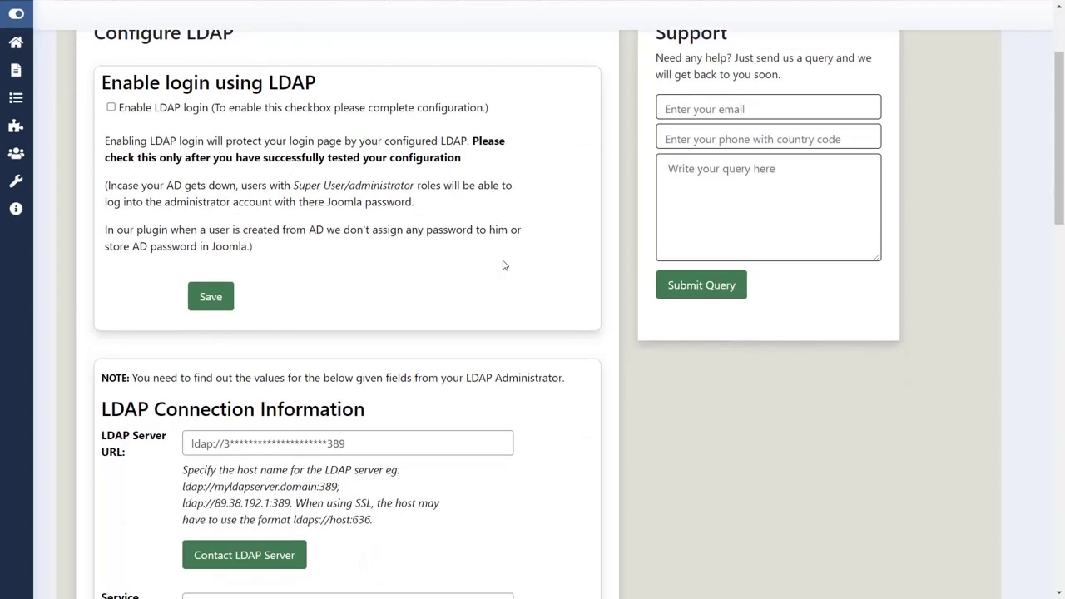
{"action": "scroll", "coordinate": [503, 265], "scroll_direction": "down", "scroll_amount": 2}
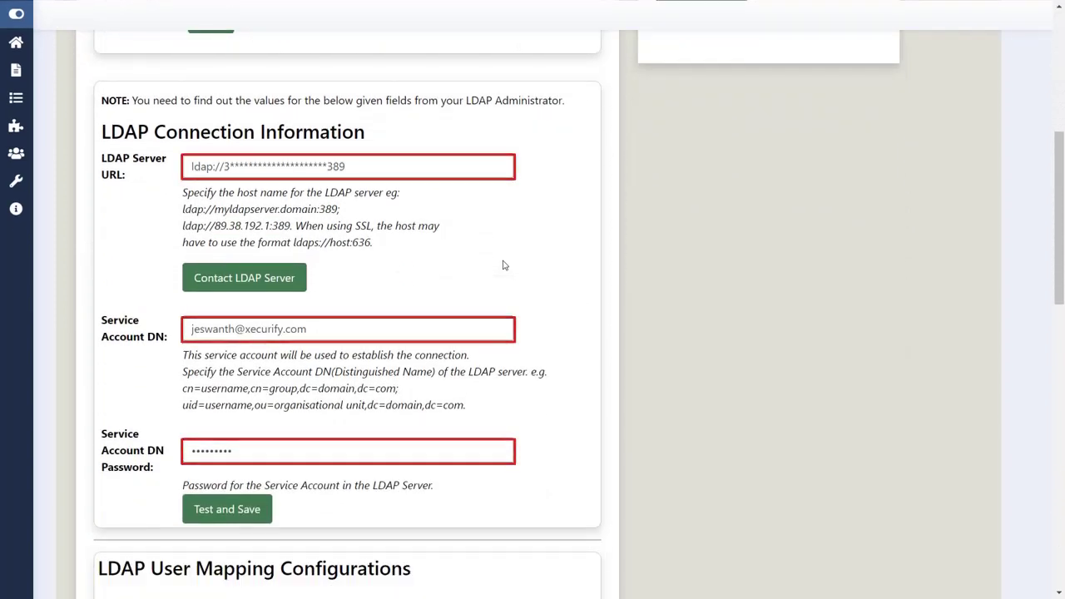
{"action": "left_click", "coordinate": [241, 514]}
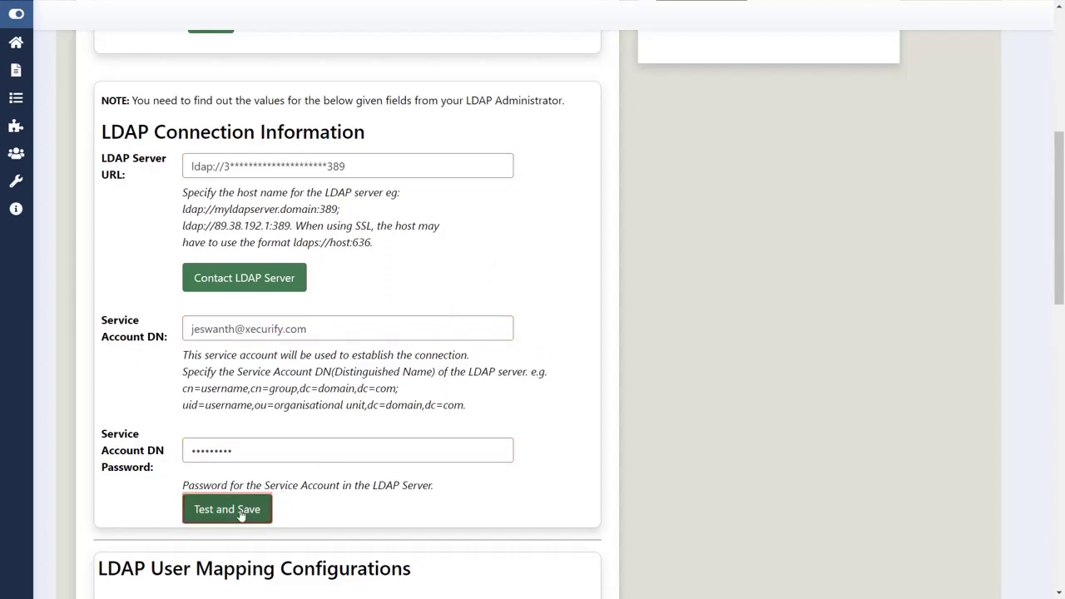
Paste DC=xecurify,DC=com into the Search Base field
{"action": "scroll", "coordinate": [533, 263], "scroll_direction": "down", "scroll_amount": 7}
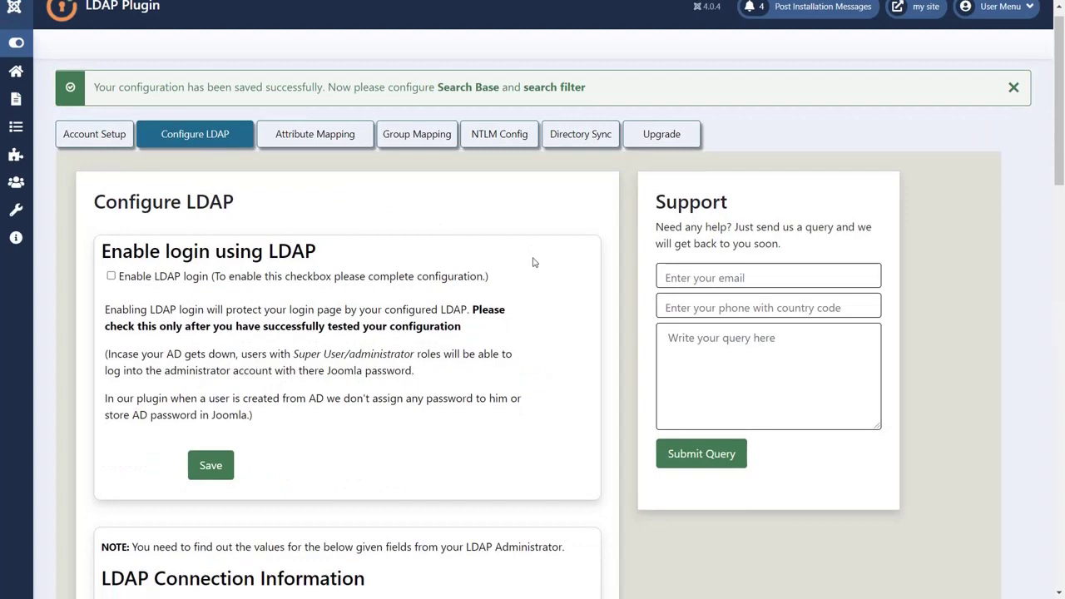
{"action": "scroll", "coordinate": [534, 262], "scroll_direction": "down", "scroll_amount": 5}
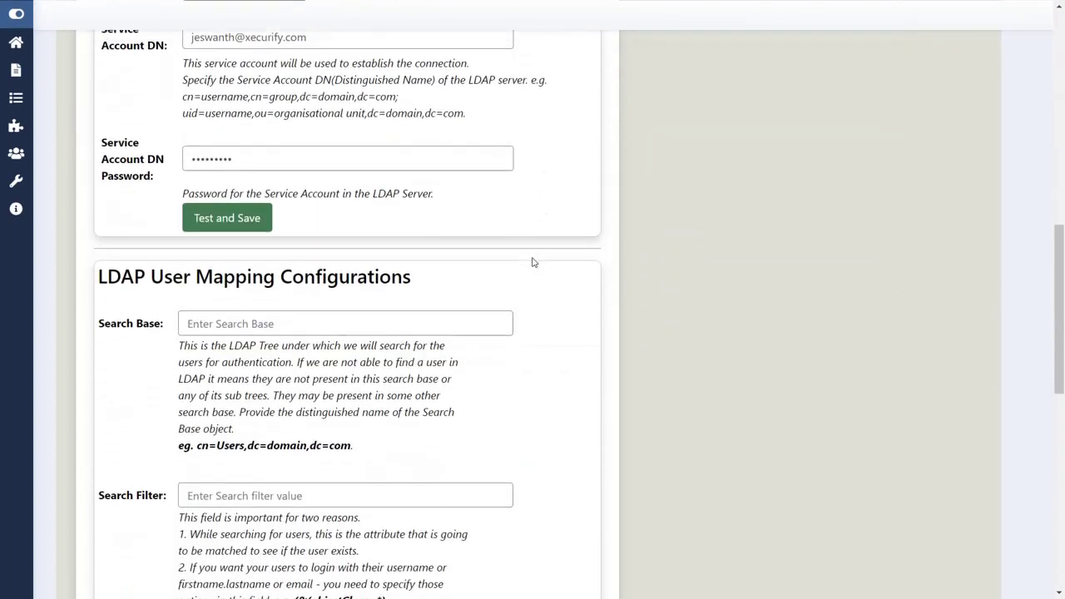
{"action": "left_click", "coordinate": [455, 257]}
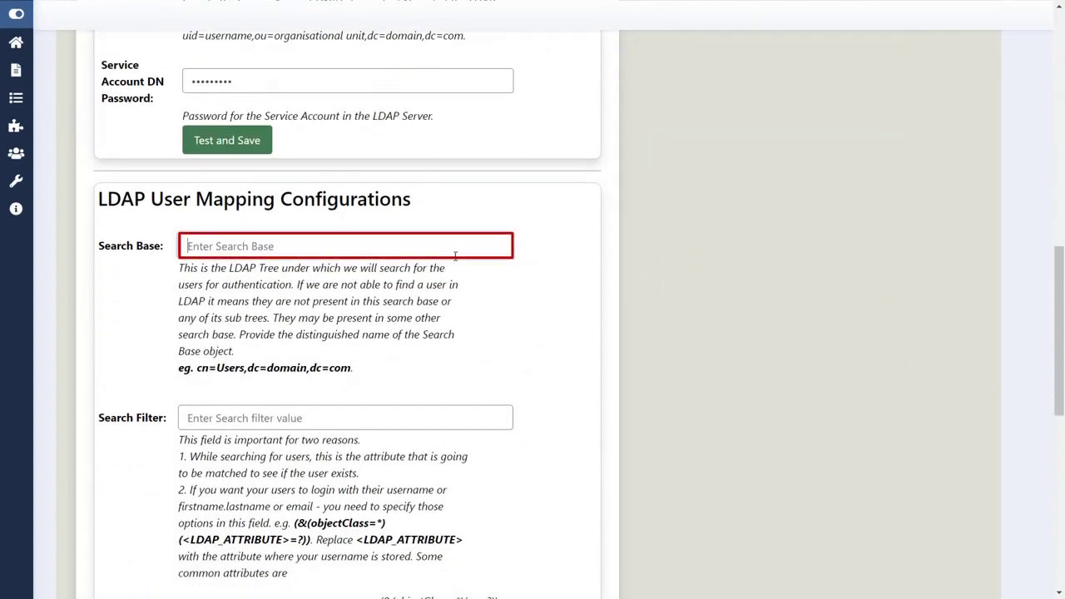
{"action": "type", "text": "DC=xecurify,DC=com"}
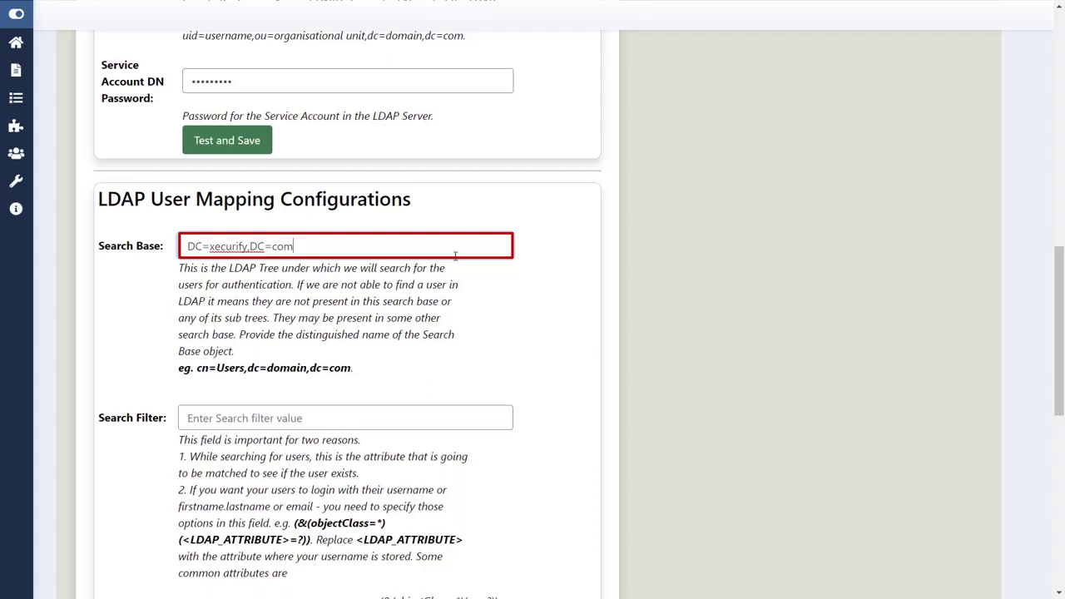
{"action": "scroll", "coordinate": [456, 256], "scroll_direction": "down", "scroll_amount": 3}
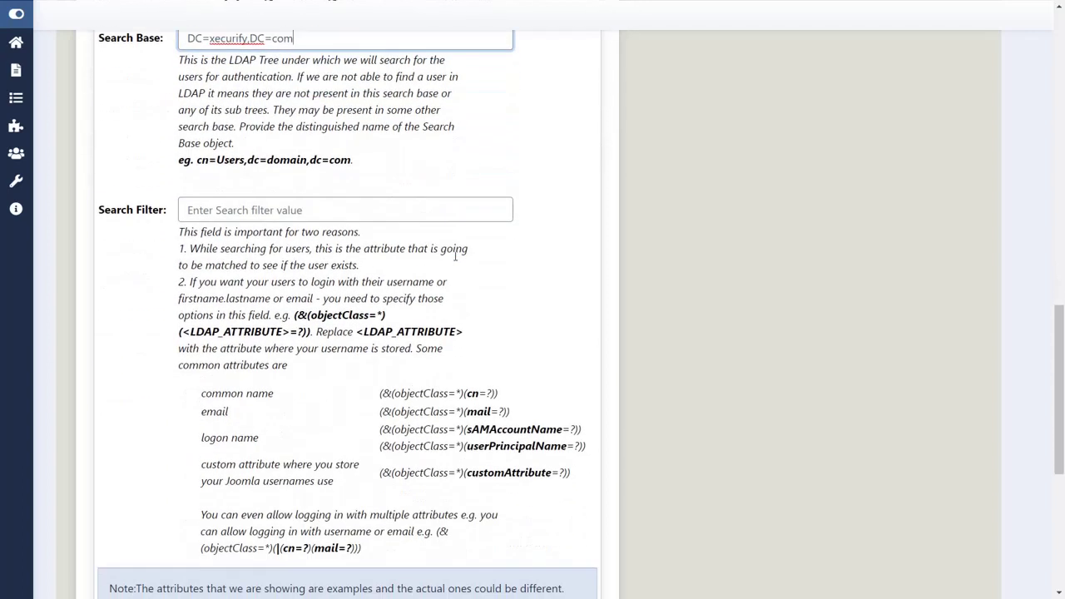
Set the Search Filter to (&(objectClass=*)(sAMAccountName=?)) and save the user mapping
{"action": "key", "text": "Tab"}
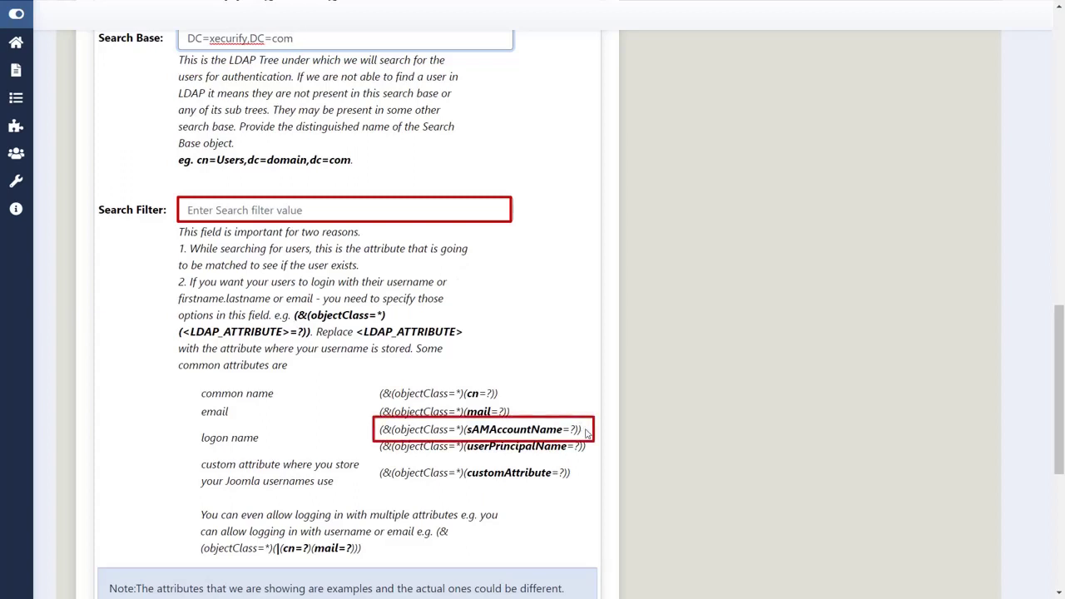
{"action": "left_click_drag", "start_coordinate": [585, 430], "coordinate": [380, 430]}
{"action": "key", "text": "ctrl+c"}
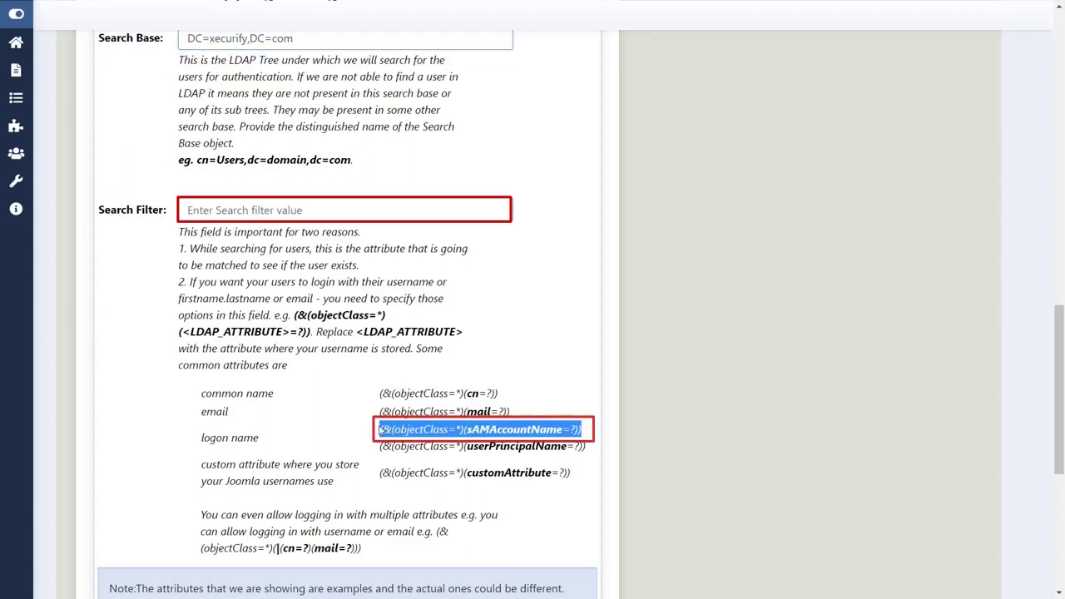
{"action": "left_click", "coordinate": [260, 209]}
{"action": "key", "text": "ctrl+v"}
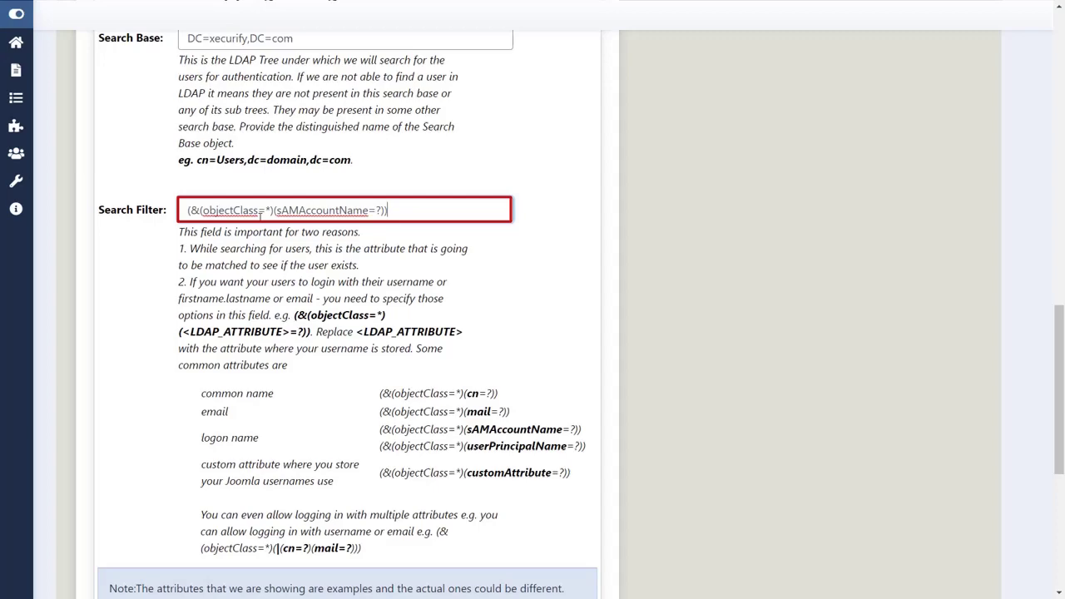
{"action": "scroll", "coordinate": [264, 268], "scroll_direction": "down", "scroll_amount": 3}
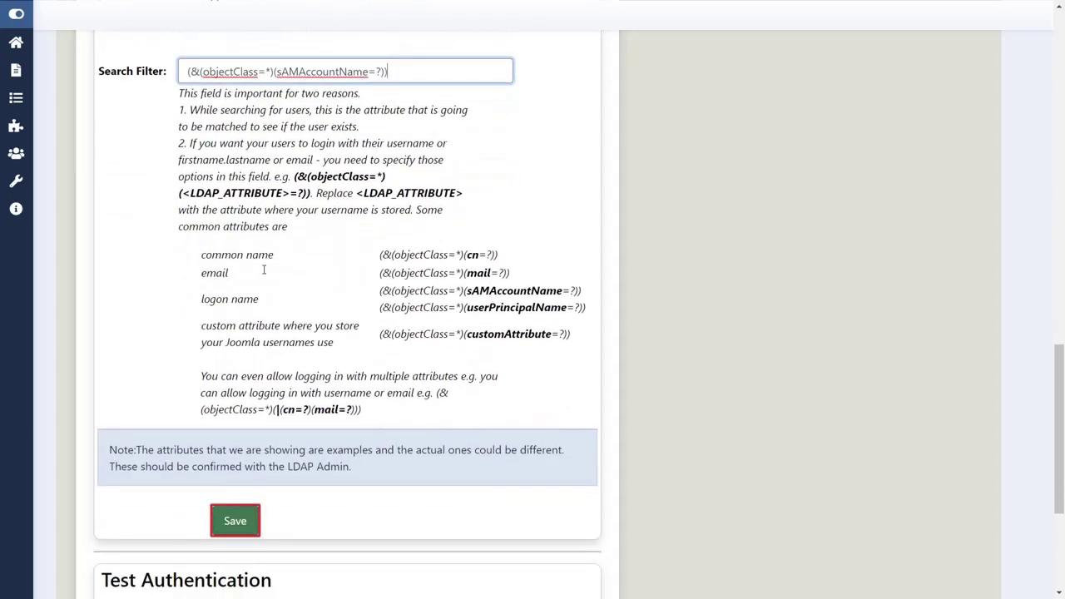
{"action": "left_click", "coordinate": [237, 518]}
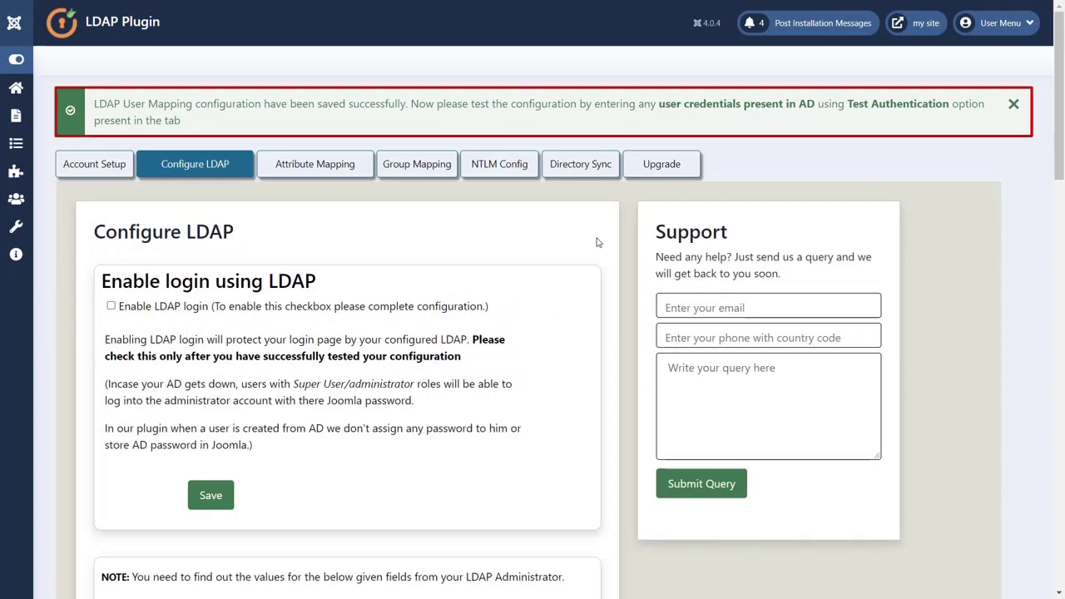
Run Test Authentication using the AD test user's username and password
{"action": "scroll", "coordinate": [596, 243], "scroll_direction": "down", "scroll_amount": 6}
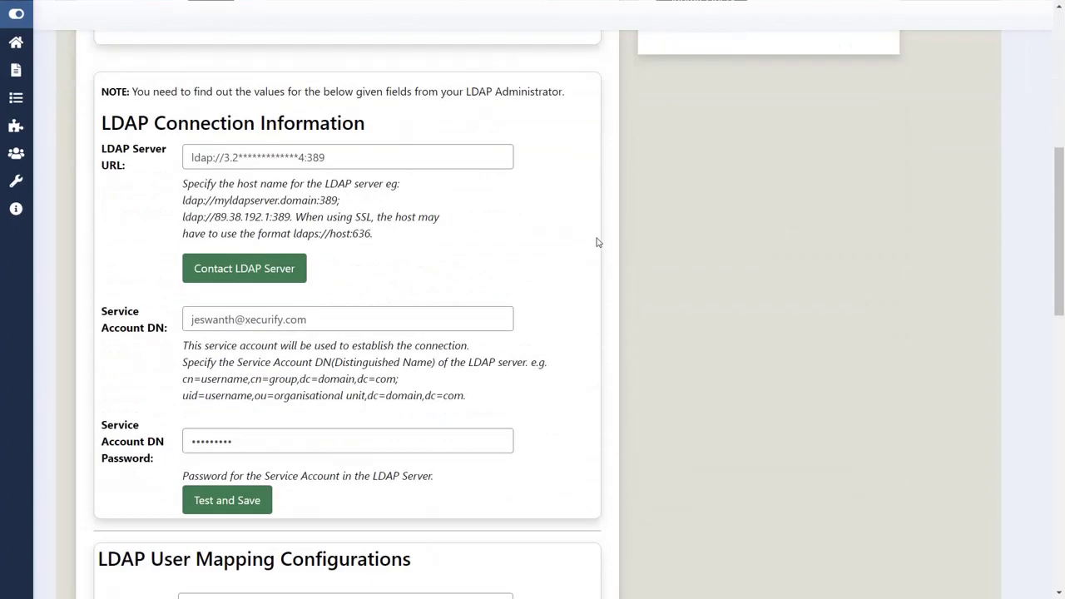
{"action": "scroll", "coordinate": [597, 242], "scroll_direction": "down", "scroll_amount": 10}
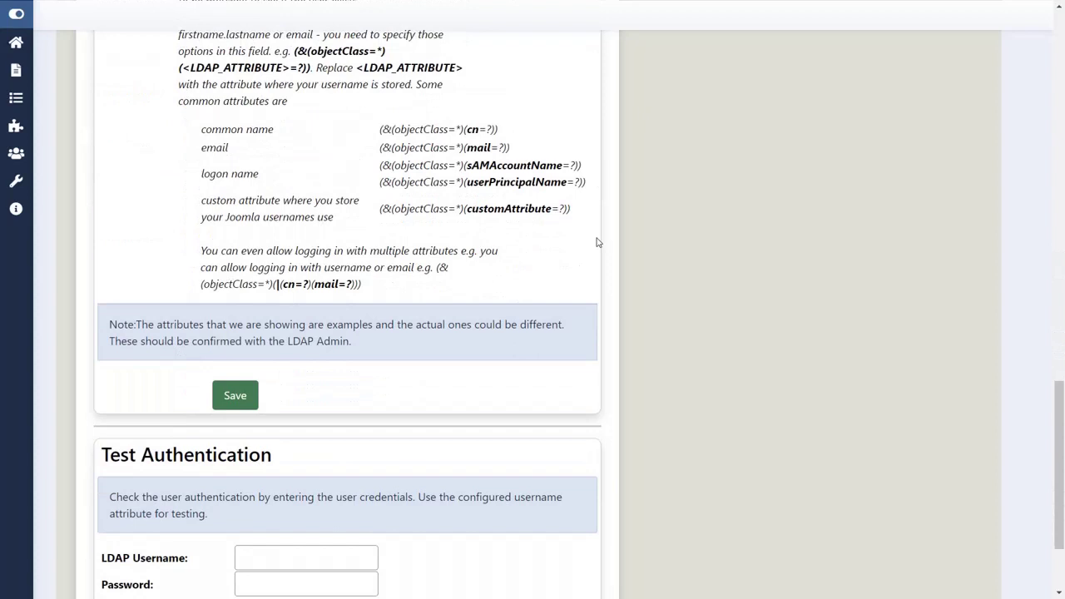
{"action": "scroll", "coordinate": [597, 243], "scroll_direction": "down", "scroll_amount": 3}
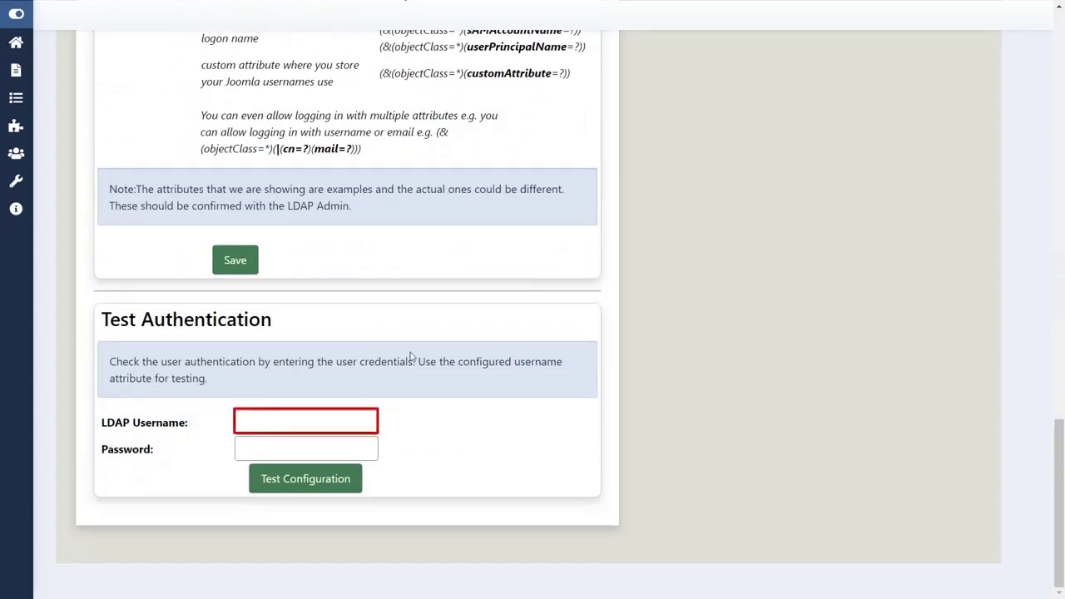
{"action": "left_click", "coordinate": [330, 417]}
{"action": "type", "text": "jeswanth"}
{"action": "left_click", "coordinate": [308, 452]}
{"action": "left_click", "coordinate": [307, 452]}
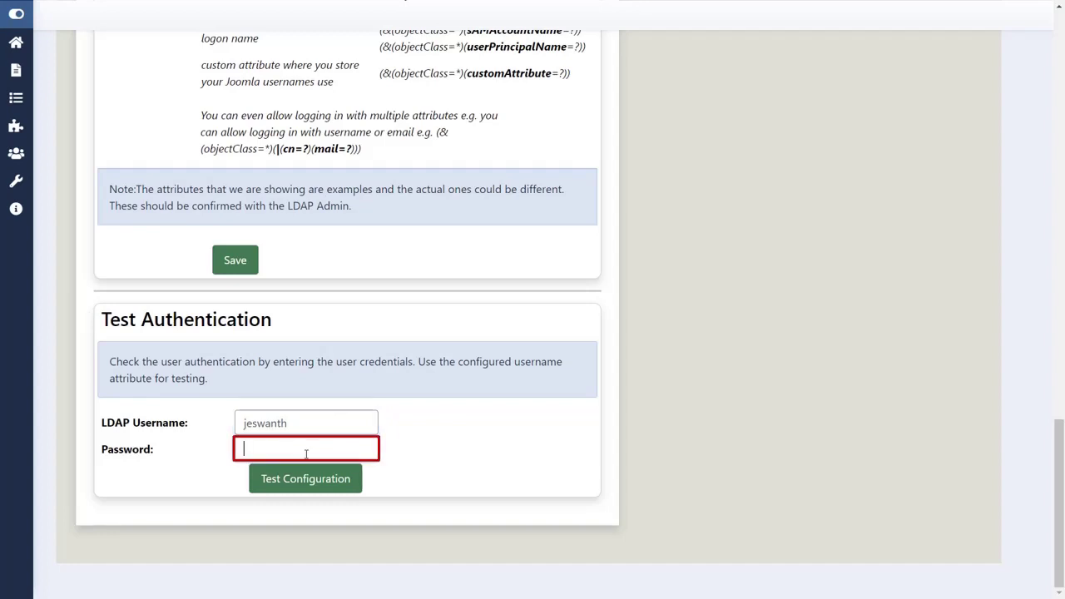
{"action": "type", "text": "*********"}
{"action": "left_click", "coordinate": [305, 479]}
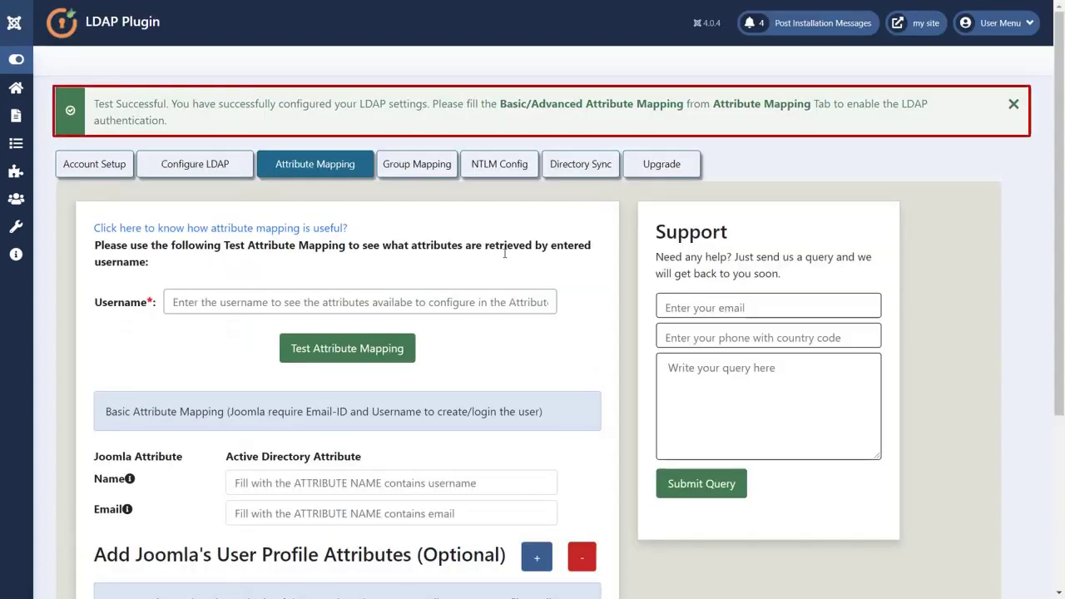
Run Test Attribute Mapping for the test user to list their AD attributes and memberOf groups
{"action": "left_click", "coordinate": [440, 302]}
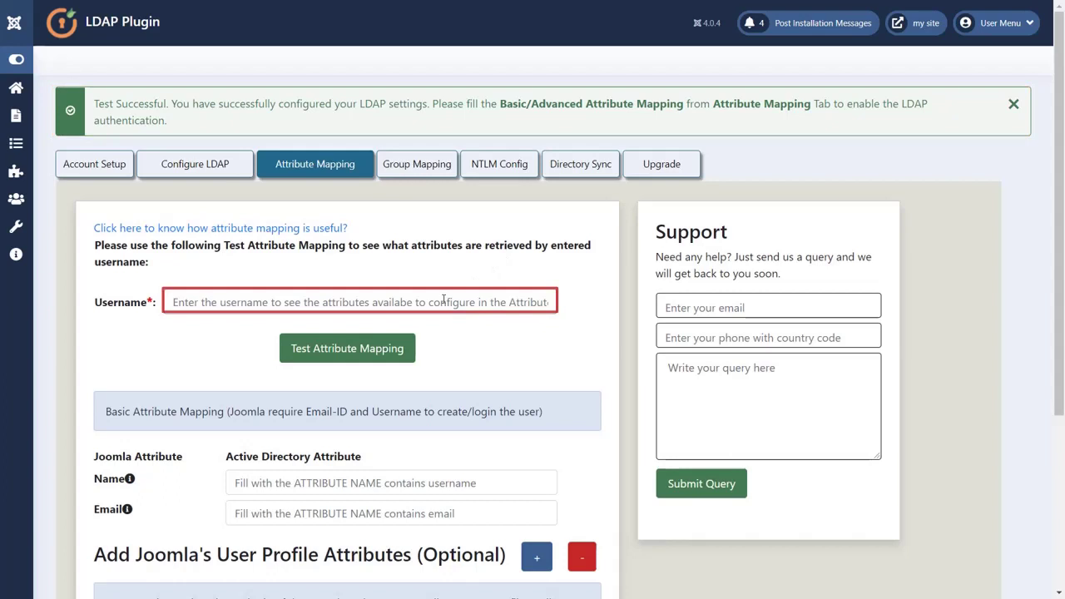
{"action": "type", "text": "jeswanth"}
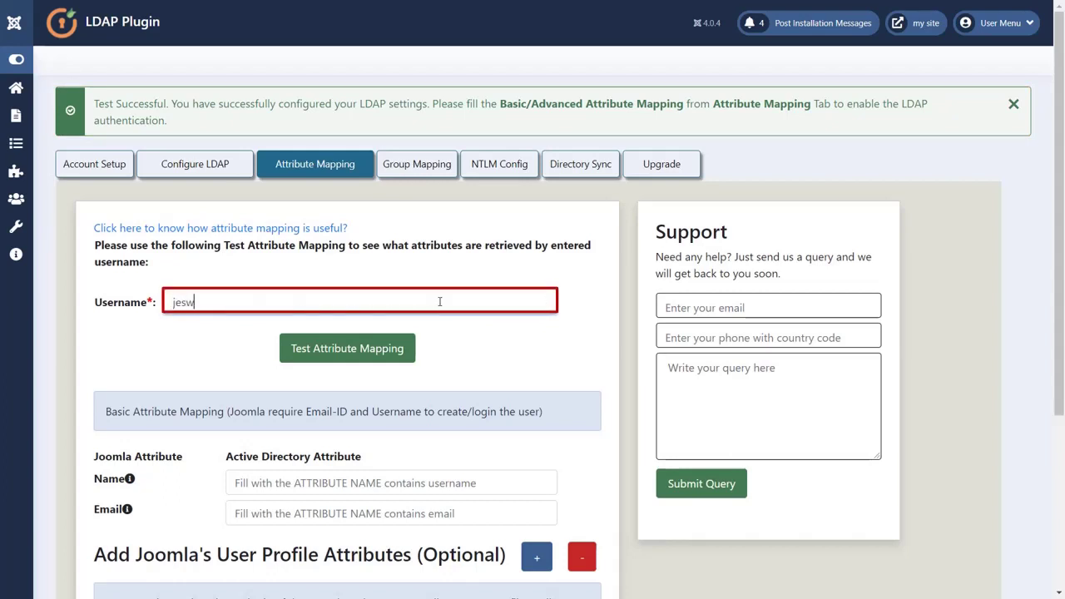
{"action": "left_click", "coordinate": [399, 347]}
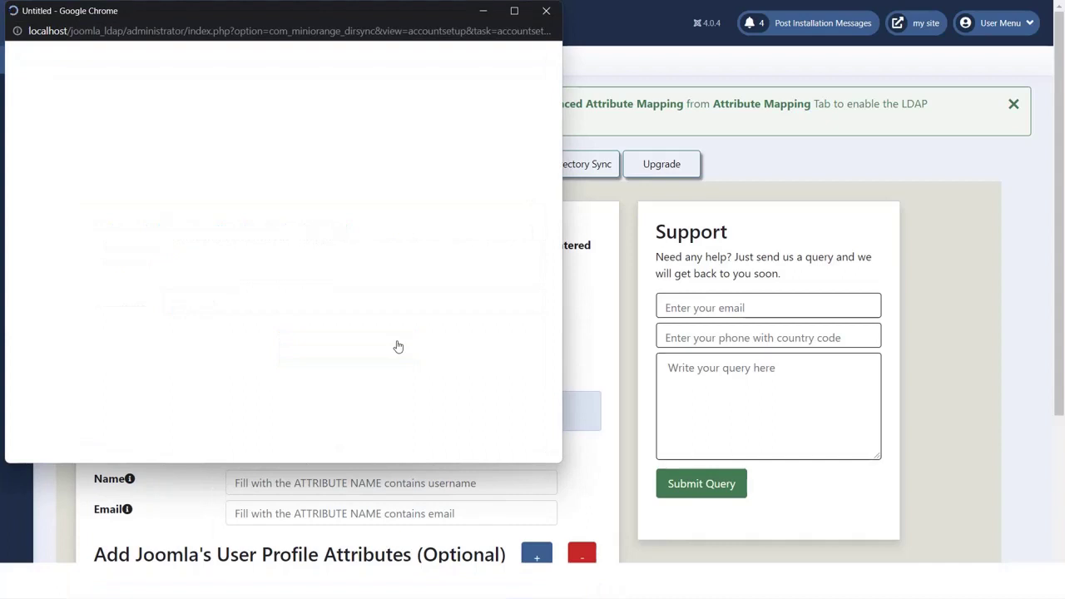
{"action": "scroll", "coordinate": [397, 346], "scroll_direction": "down", "scroll_amount": 1}
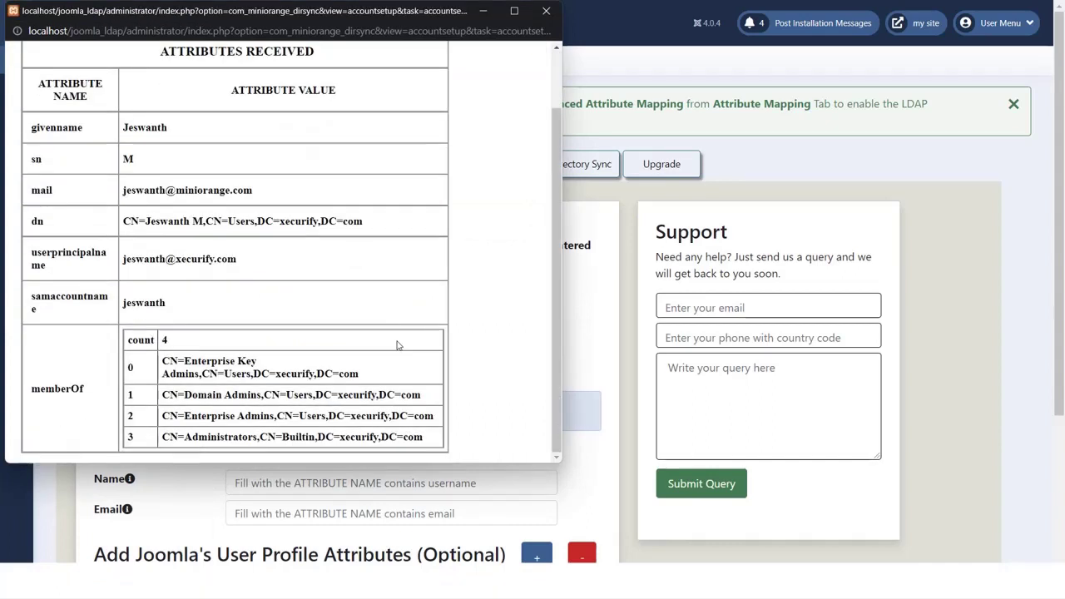
Close the attributes popup and map Name to samaccountname and Email to mail
{"action": "left_click", "coordinate": [546, 11]}
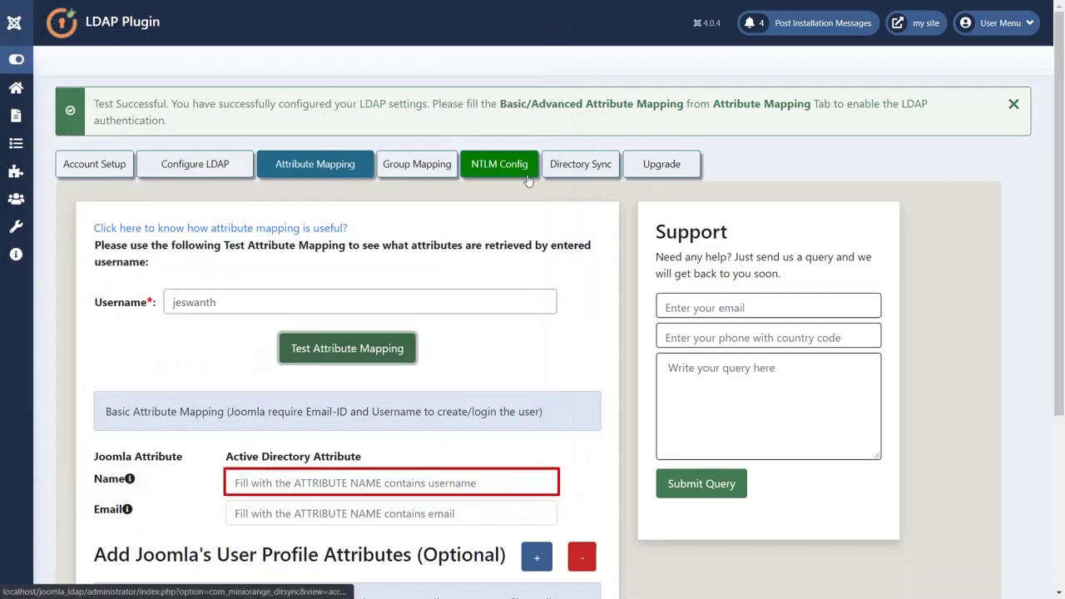
{"action": "left_click", "coordinate": [417, 481]}
{"action": "type", "text": "samaccountname"}
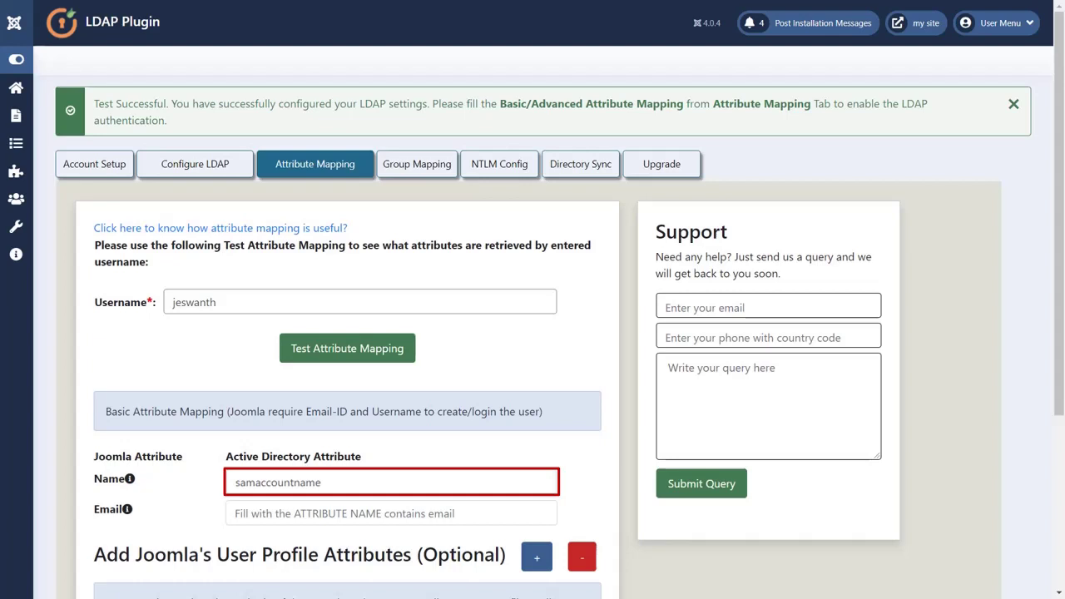
{"action": "left_click", "coordinate": [404, 511]}
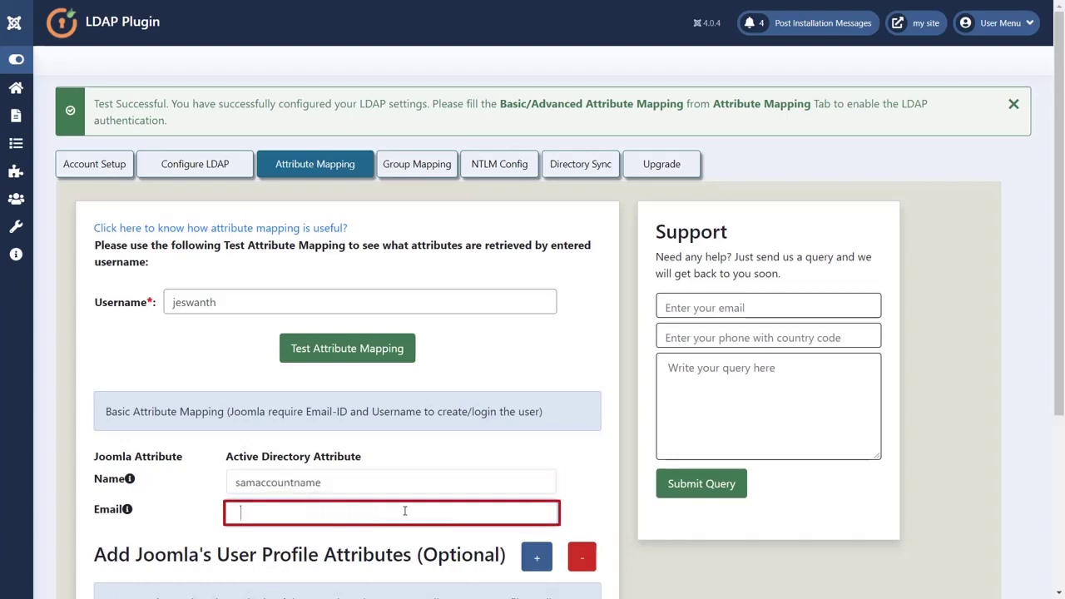
{"action": "type", "text": "mail"}
Add a user profile mapping row pairing givenname with the aboutme profile field
{"action": "scroll", "coordinate": [404, 511], "scroll_direction": "down", "scroll_amount": 3}
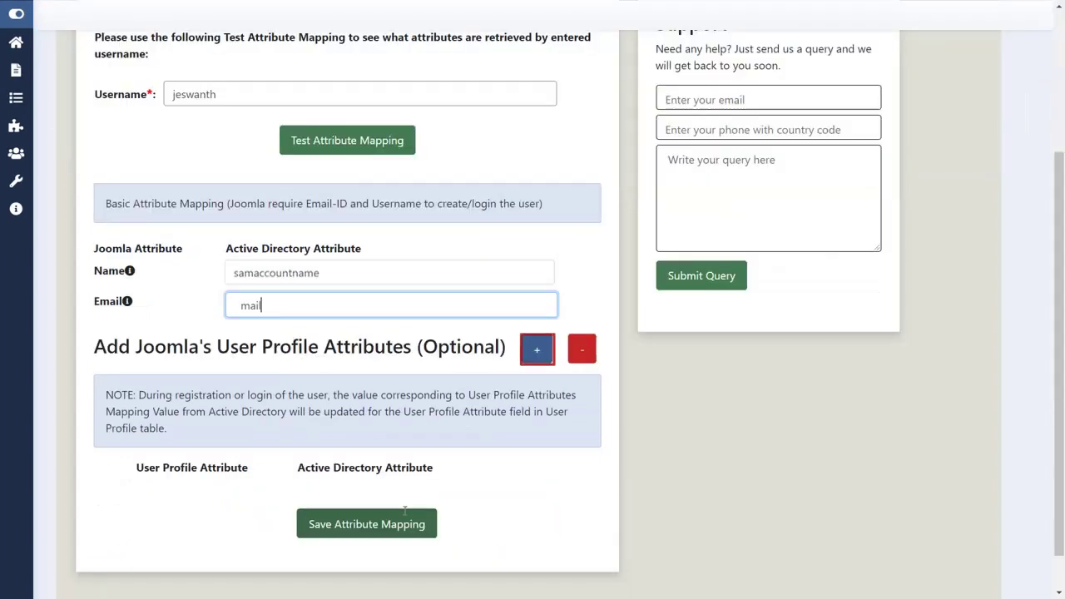
{"action": "left_click", "coordinate": [528, 358]}
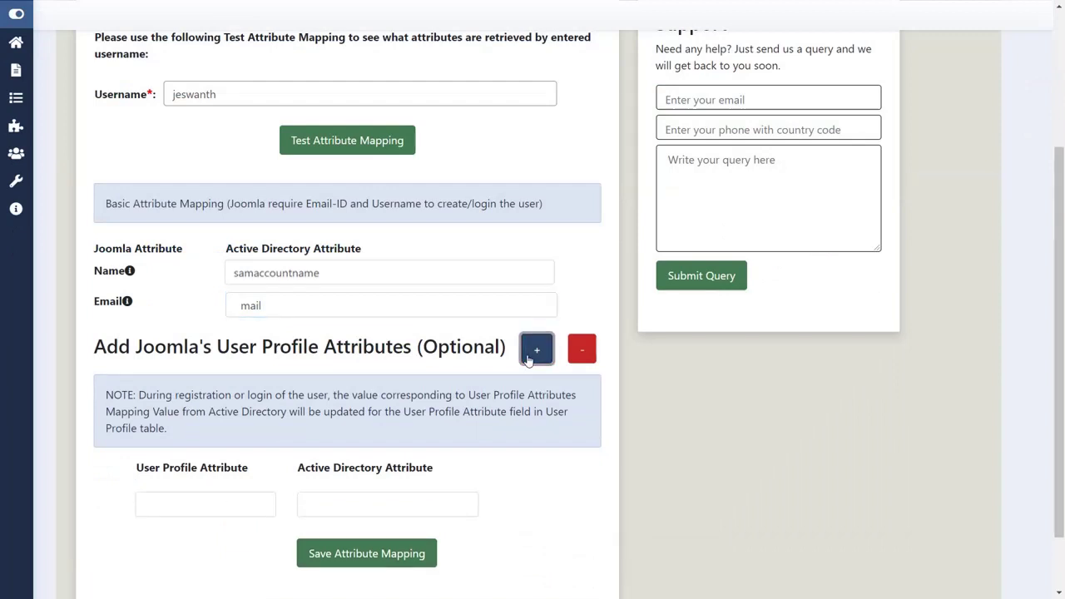
{"action": "scroll", "coordinate": [529, 358], "scroll_direction": "down", "scroll_amount": 2}
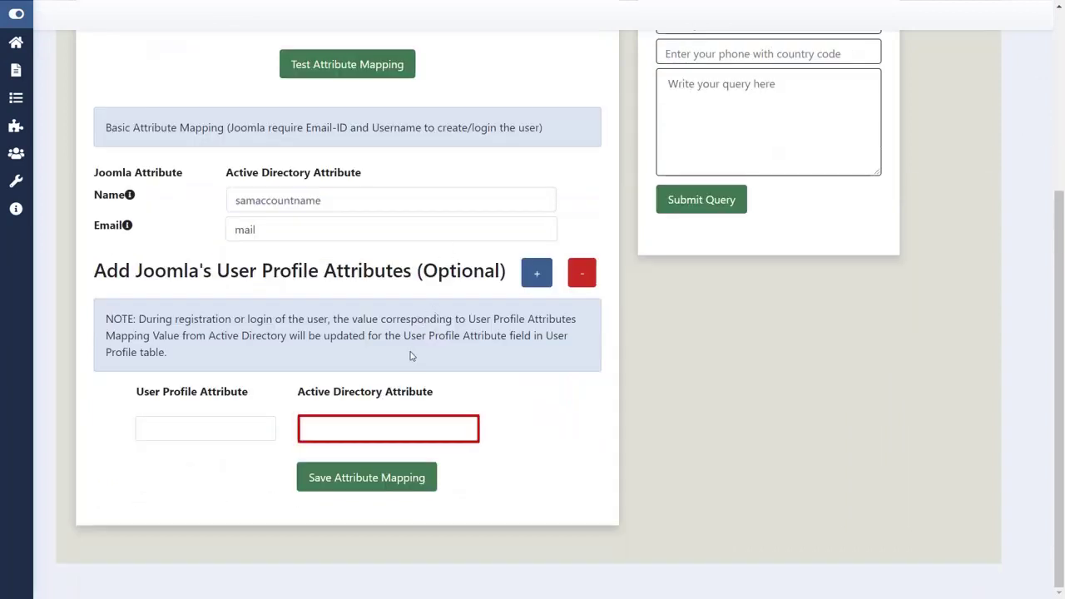
{"action": "left_click", "coordinate": [349, 431]}
{"action": "type", "text": "givenname"}
{"action": "left_click", "coordinate": [229, 441]}
{"action": "left_click", "coordinate": [229, 439]}
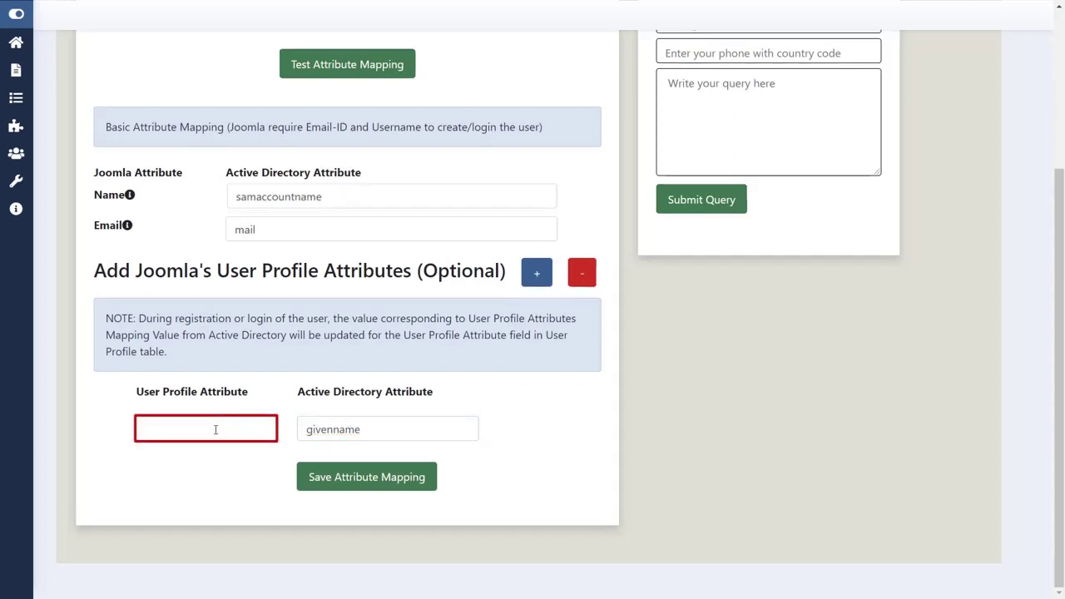
{"action": "type", "text": "aboutme"}
Save the attribute mappings, then enable LDAP login on Configure LDAP and save
{"action": "left_click", "coordinate": [321, 480]}
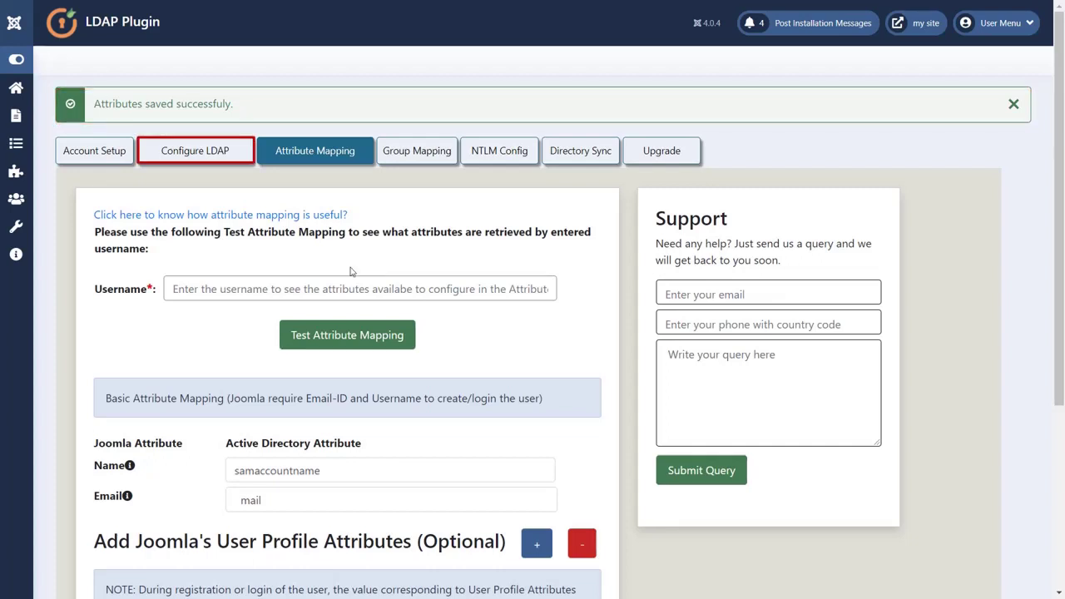
{"action": "left_click", "coordinate": [219, 158]}
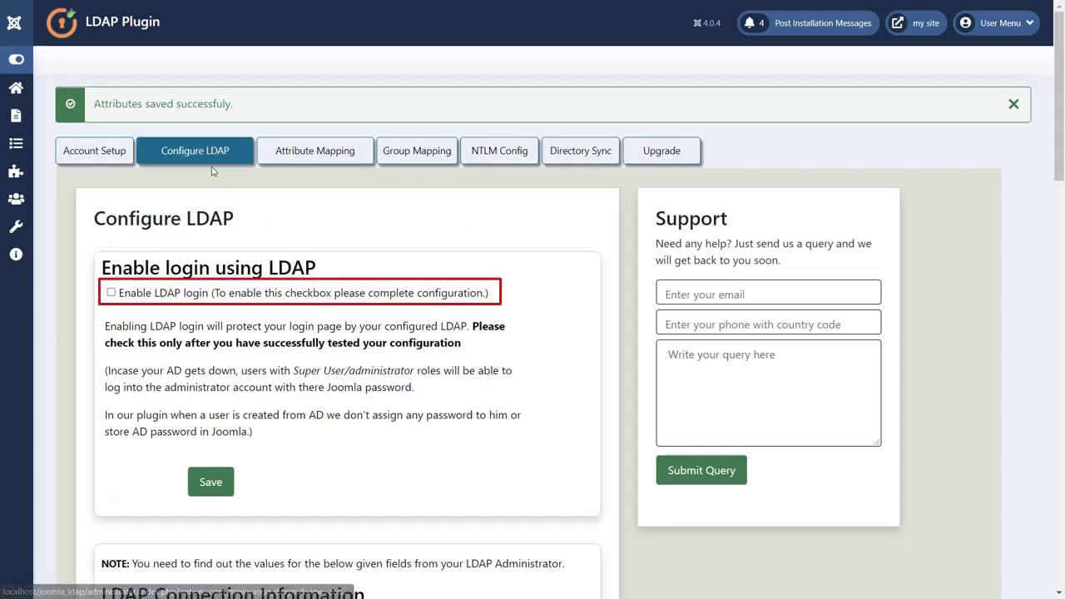
{"action": "left_click", "coordinate": [112, 293]}
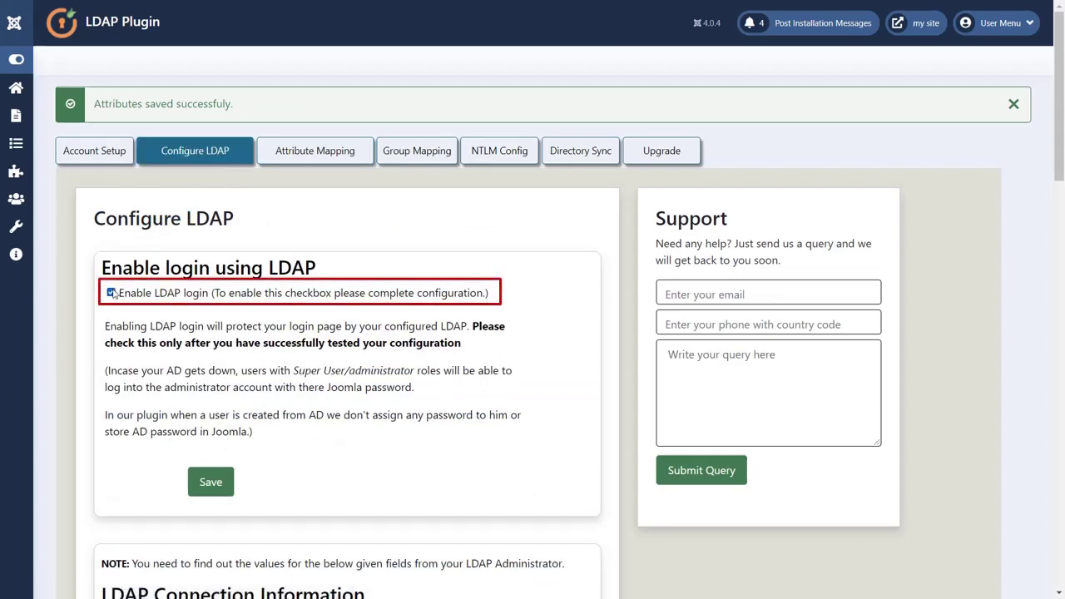
{"action": "left_click", "coordinate": [210, 478]}
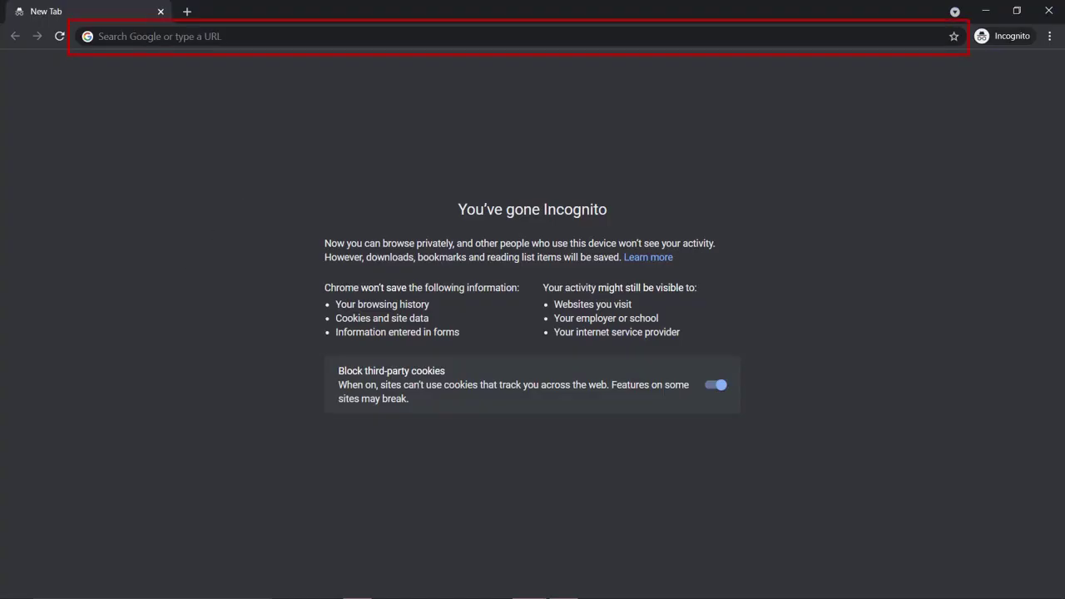
Load localhost/joomla4php8_4 in the incognito window and switch to full screen
{"action": "left_click", "coordinate": [188, 41]}
{"action": "type", "text": "localhost/joomla4php8_4"}
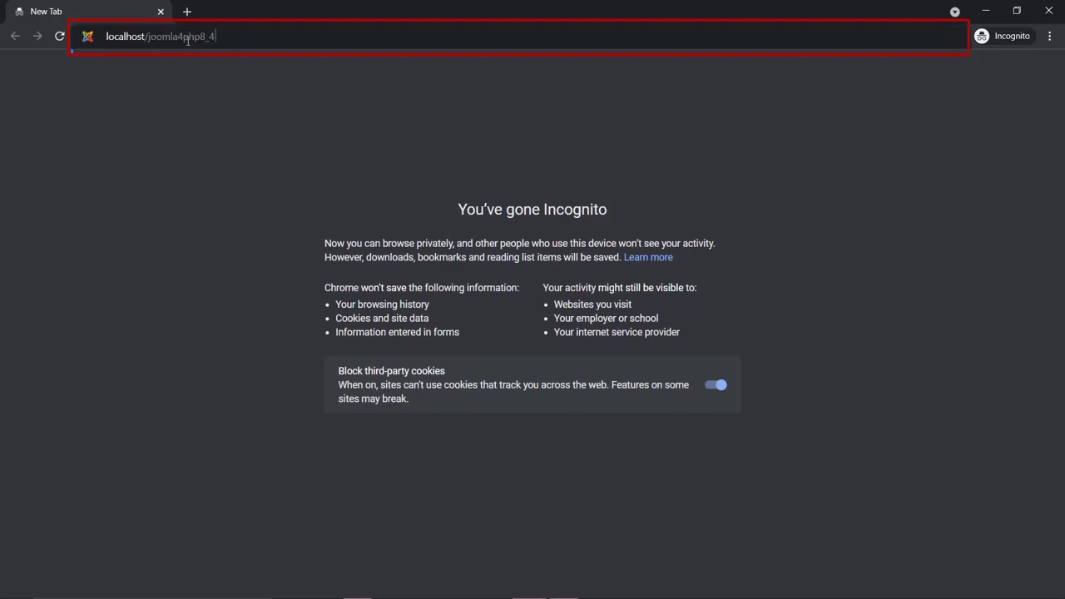
{"action": "key", "text": "Return"}
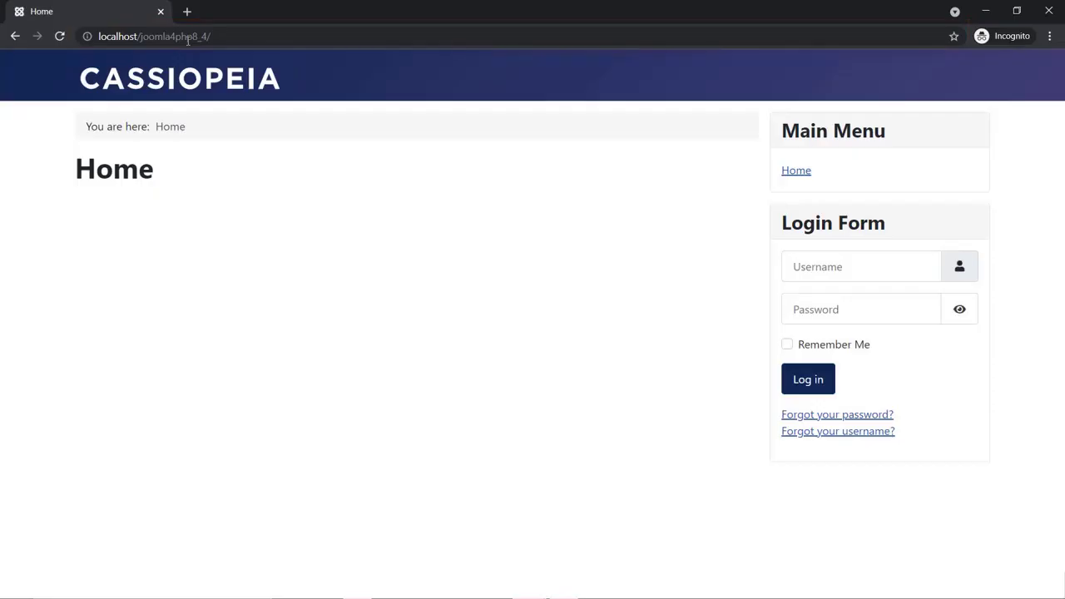
{"action": "key", "text": "F11"}
Log in through the site's Login Form with the test account's username and password
{"action": "left_click", "coordinate": [808, 222]}
{"action": "type", "text": "admin"}
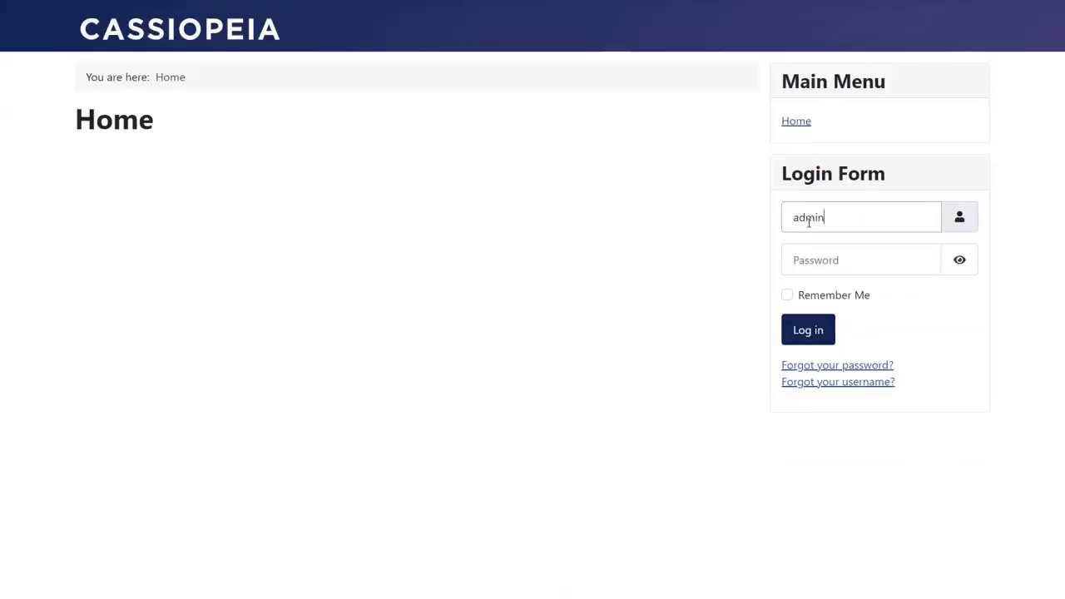
{"action": "left_click", "coordinate": [798, 256]}
{"action": "type", "text": "admin123"}
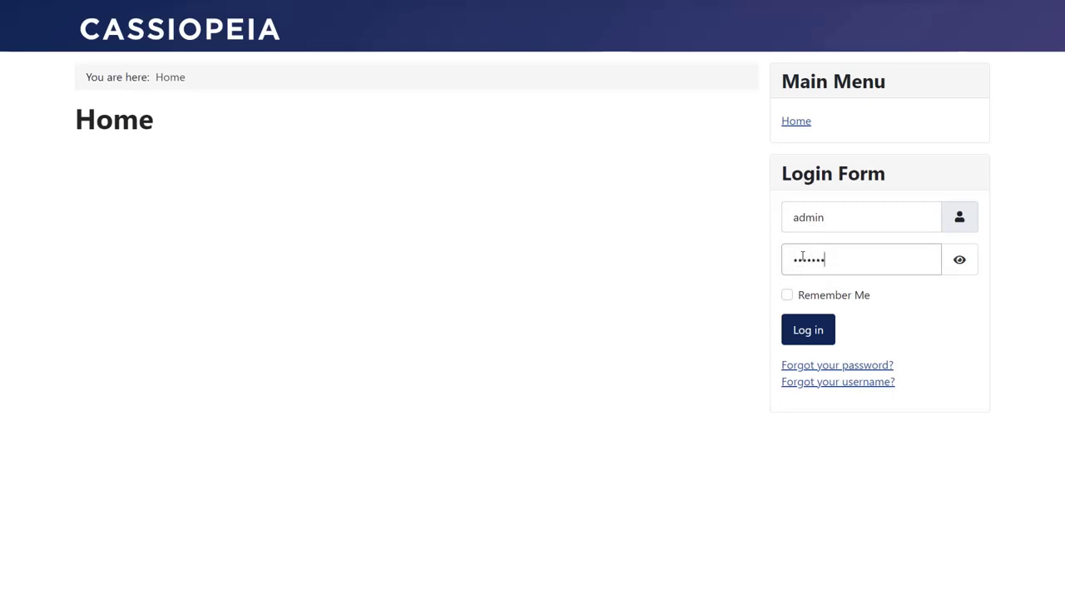
{"action": "key", "text": "Return"}
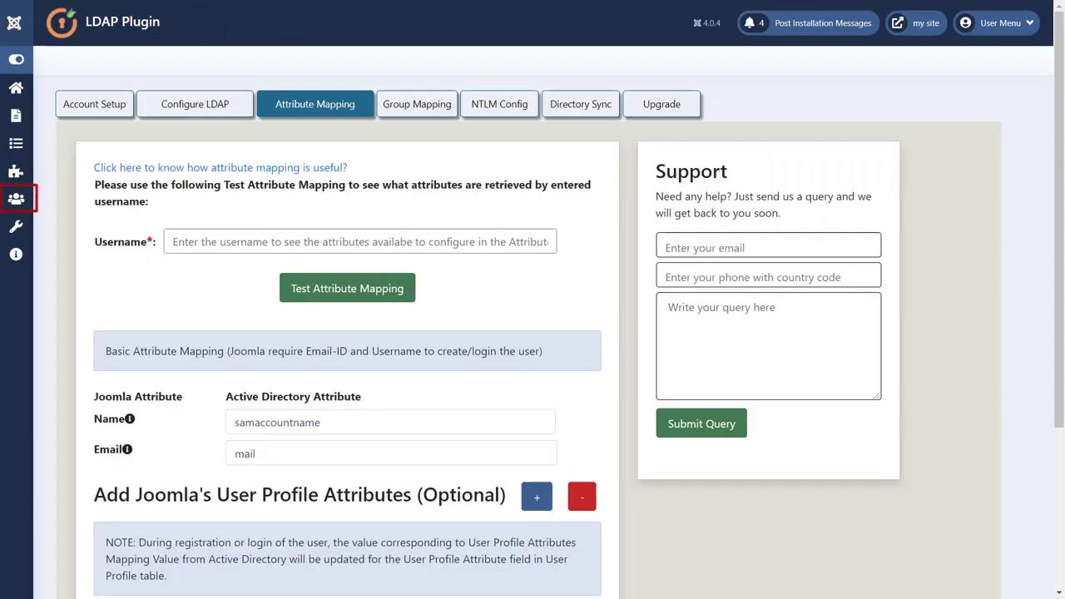
Open the test user from Users > Manage and check About Me on the User Profile tab
{"action": "left_click", "coordinate": [16, 199]}
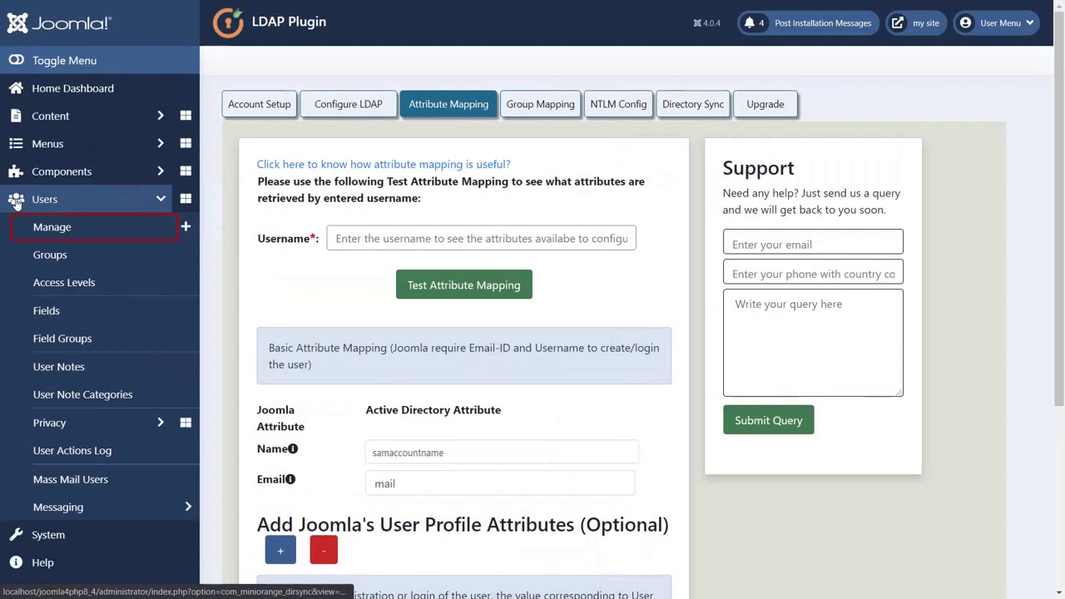
{"action": "left_click", "coordinate": [72, 232]}
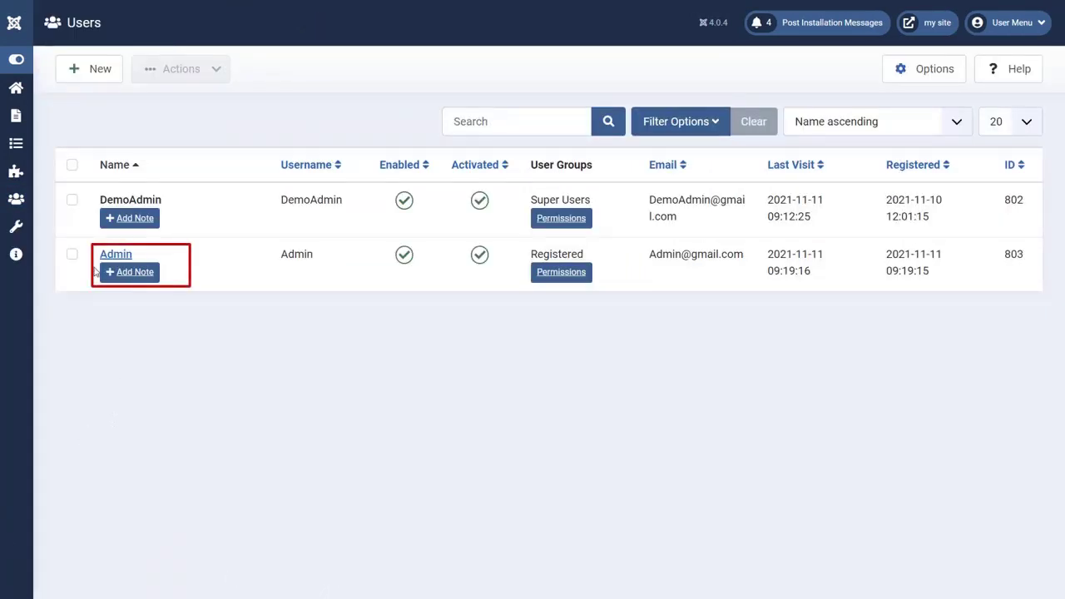
{"action": "left_click", "coordinate": [116, 254]}
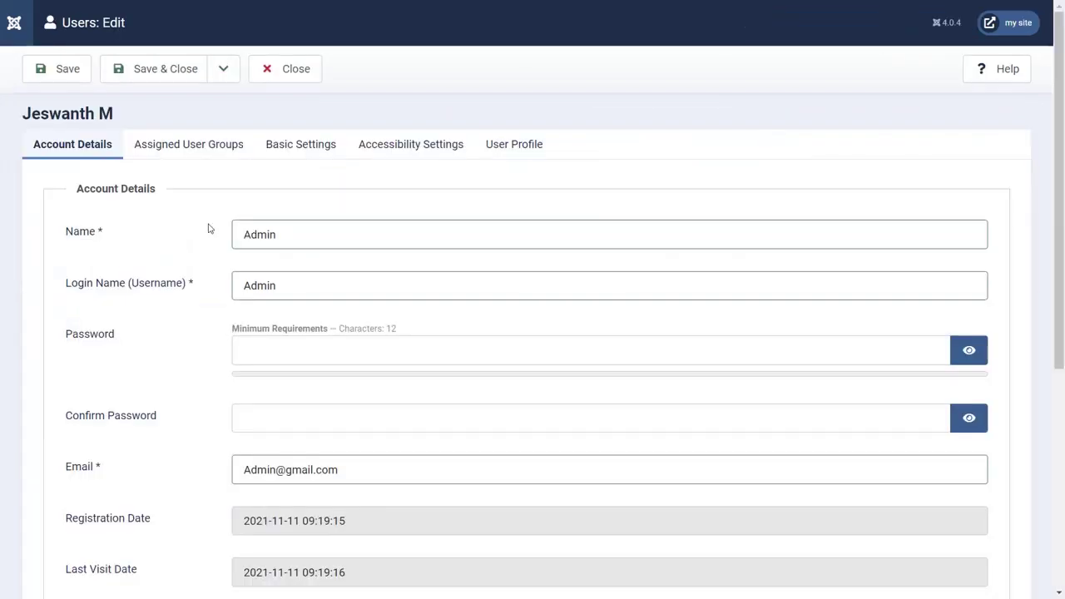
{"action": "left_click", "coordinate": [496, 154]}
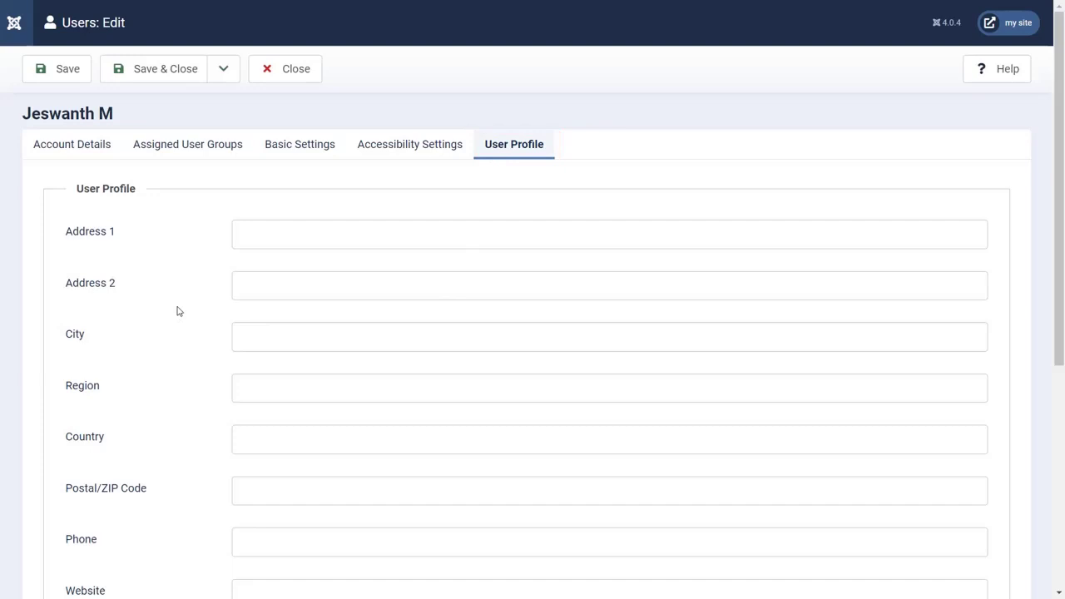
{"action": "scroll", "coordinate": [178, 311], "scroll_direction": "down", "scroll_amount": 3}
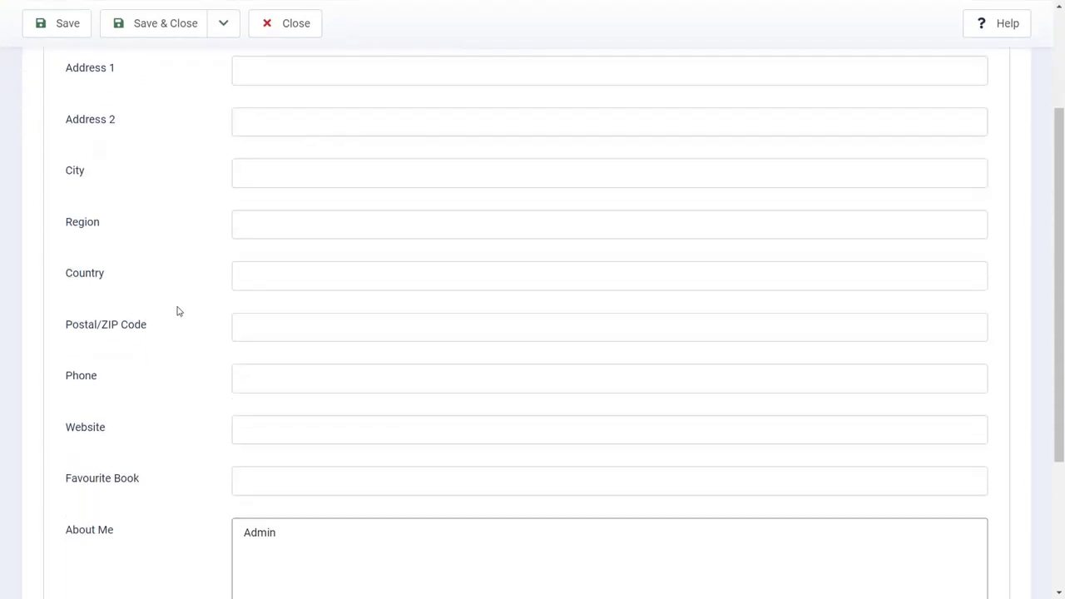
{"action": "scroll", "coordinate": [177, 311], "scroll_direction": "down", "scroll_amount": 1}
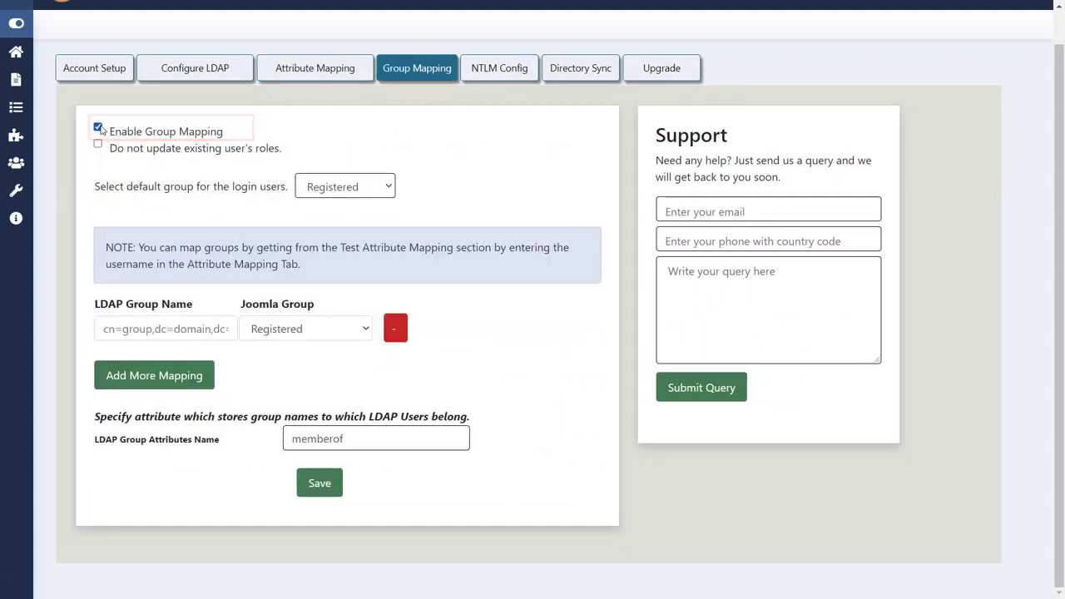
Keep Registered as the default group for users logging in
{"action": "left_click", "coordinate": [338, 183]}
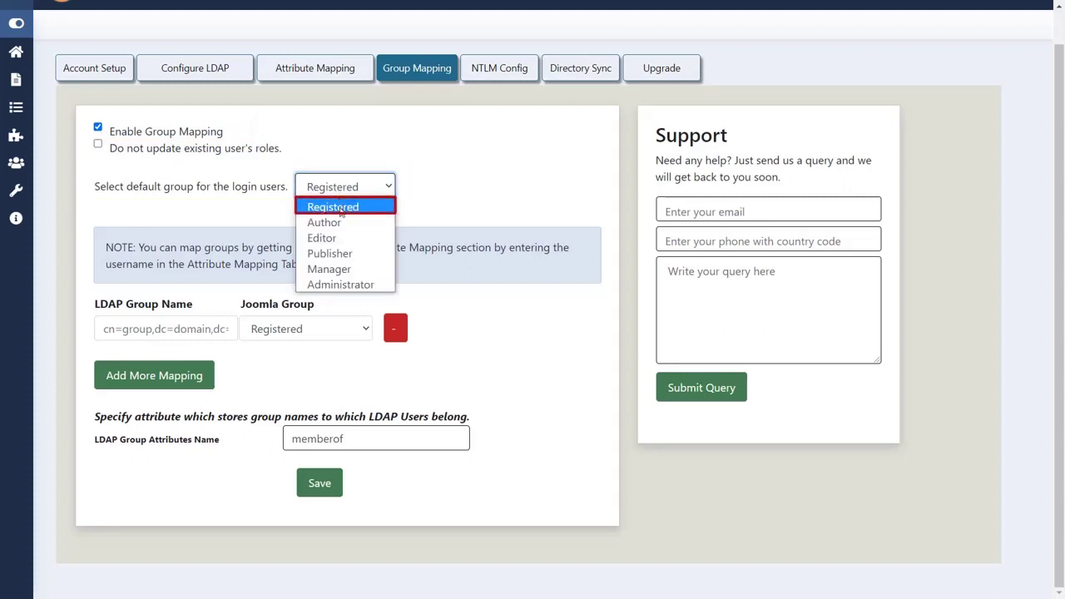
{"action": "left_click", "coordinate": [341, 208]}
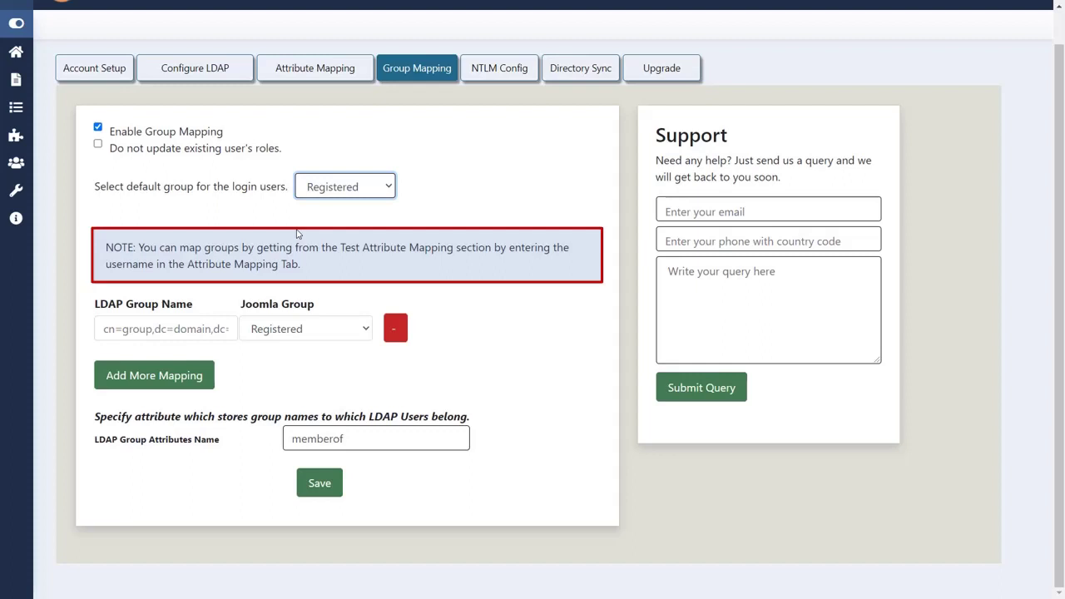
Map the Domain Admins LDAP group to the Joomla Author group
{"action": "left_click", "coordinate": [190, 324]}
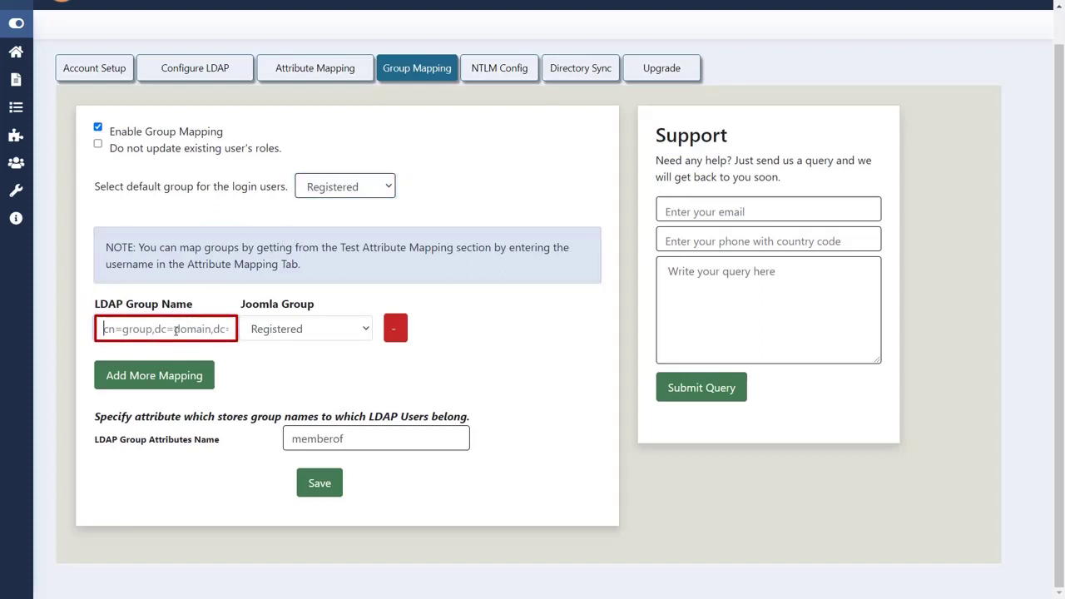
{"action": "type", "text": "sers,DC=xecurify,DC=com"}
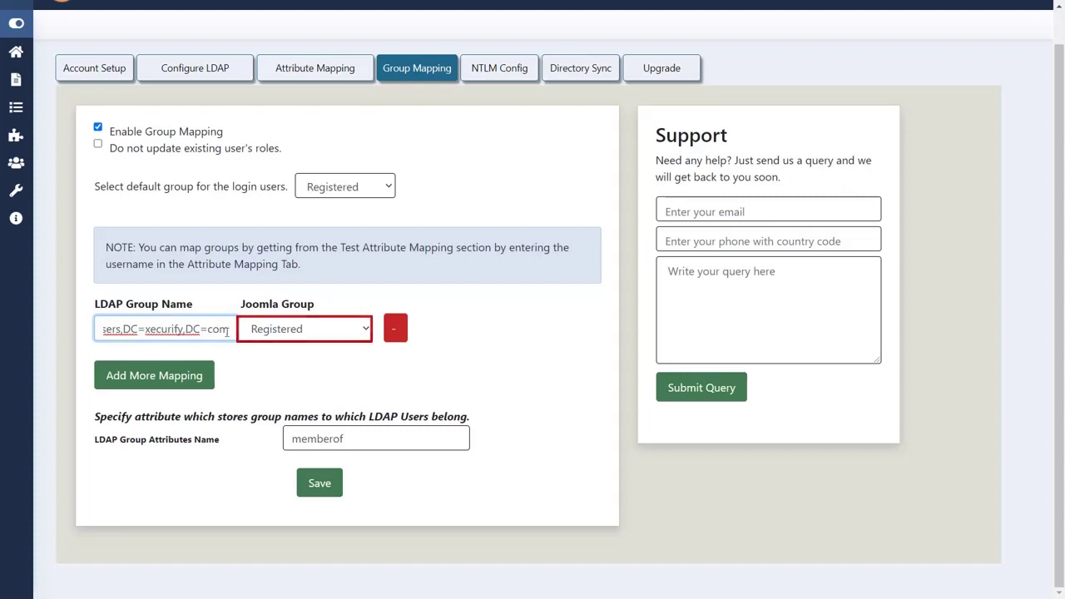
{"action": "left_click", "coordinate": [291, 333]}
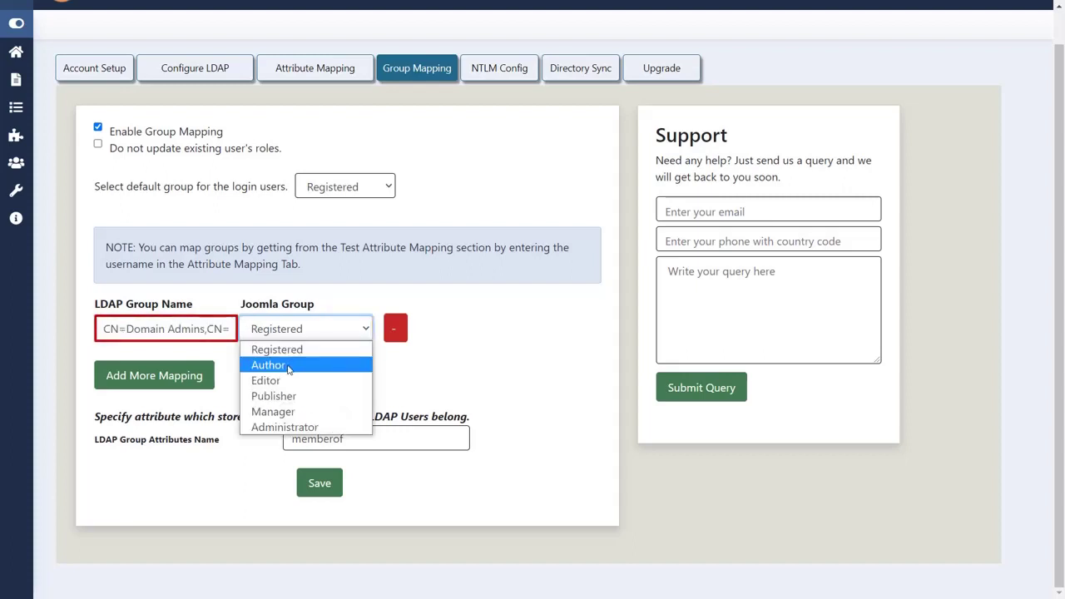
{"action": "left_click", "coordinate": [283, 365]}
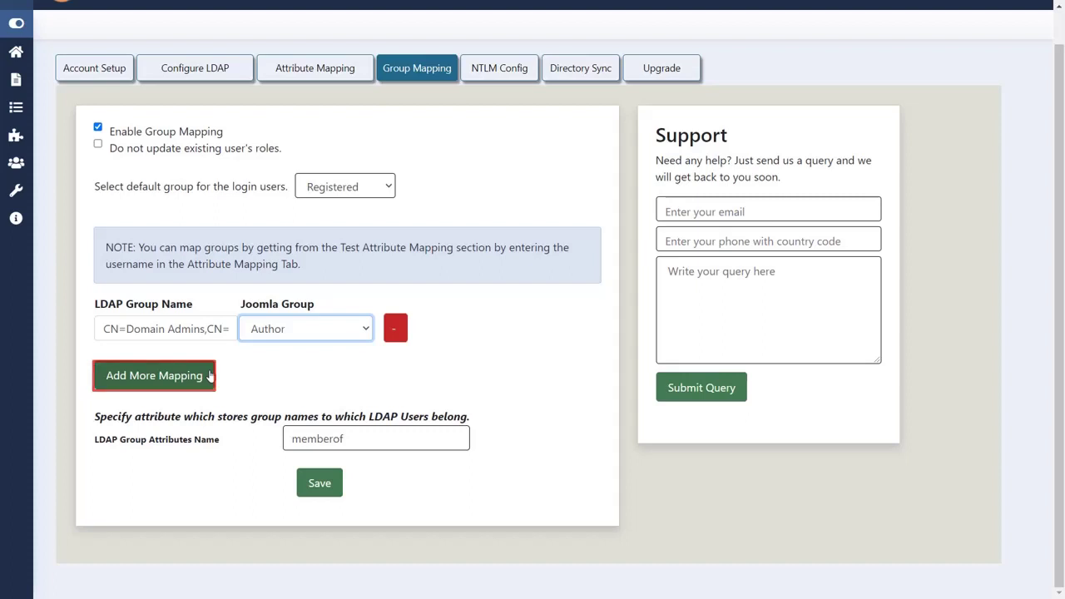
Add a second mapping of ADSyncAdmins to Publisher and save the group mappings
{"action": "left_click", "coordinate": [208, 376]}
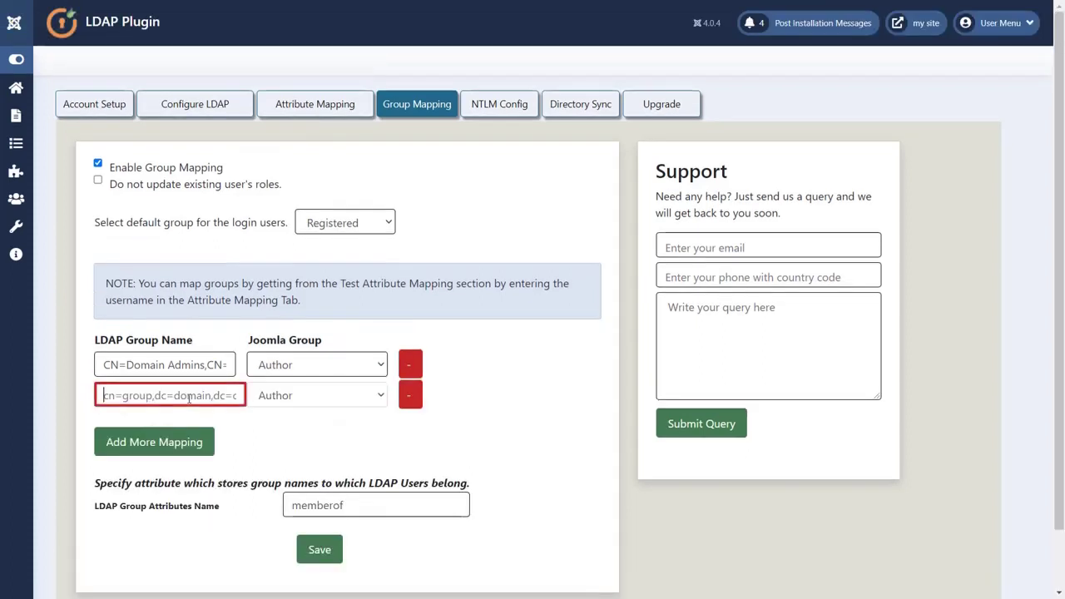
{"action": "left_click", "coordinate": [302, 398]}
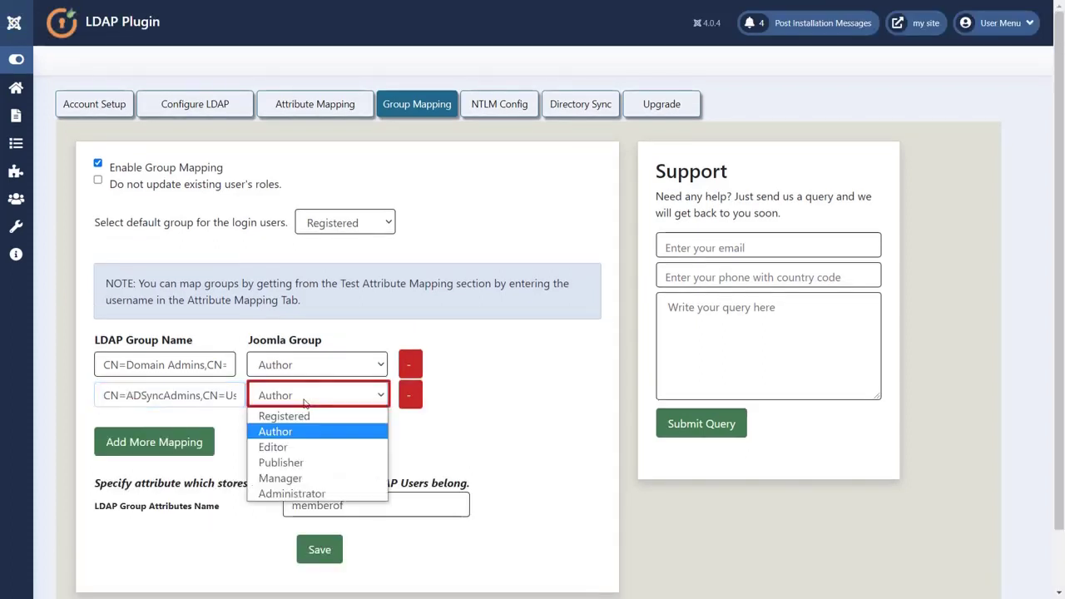
{"action": "left_click", "coordinate": [303, 464]}
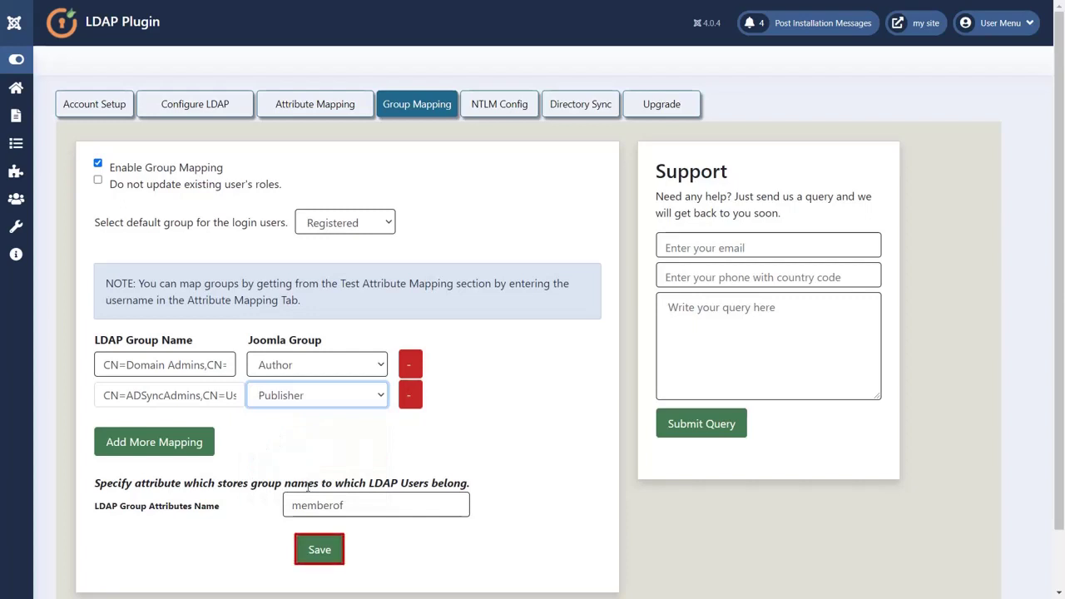
{"action": "left_click", "coordinate": [316, 554]}
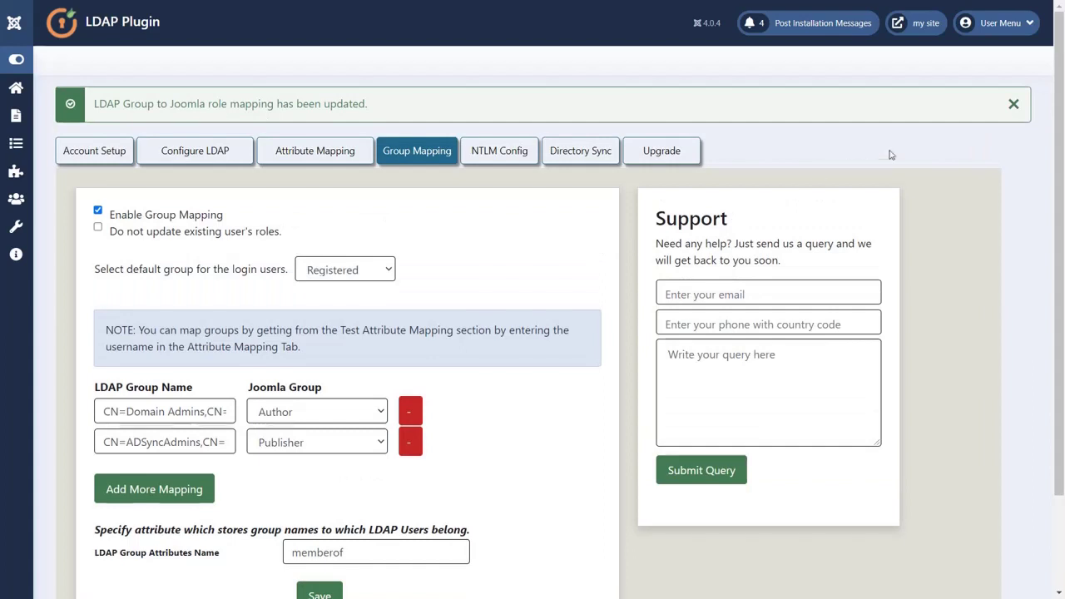
{"action": "left_click", "coordinate": [1014, 104]}
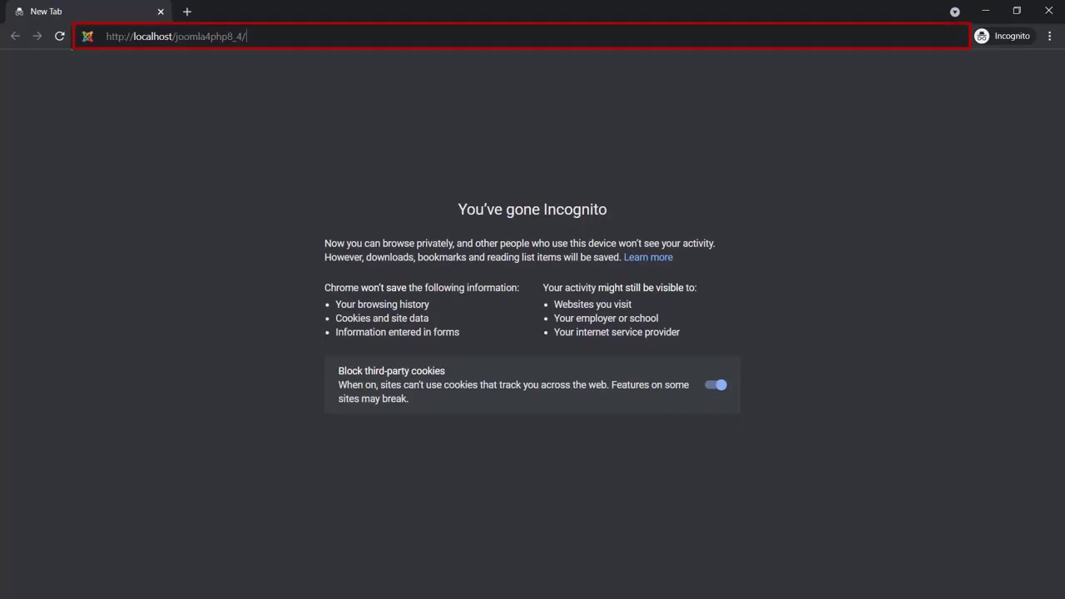
On the site's front-end Login Form, log in with the first AD user's username and password
{"action": "key", "text": "Return"}
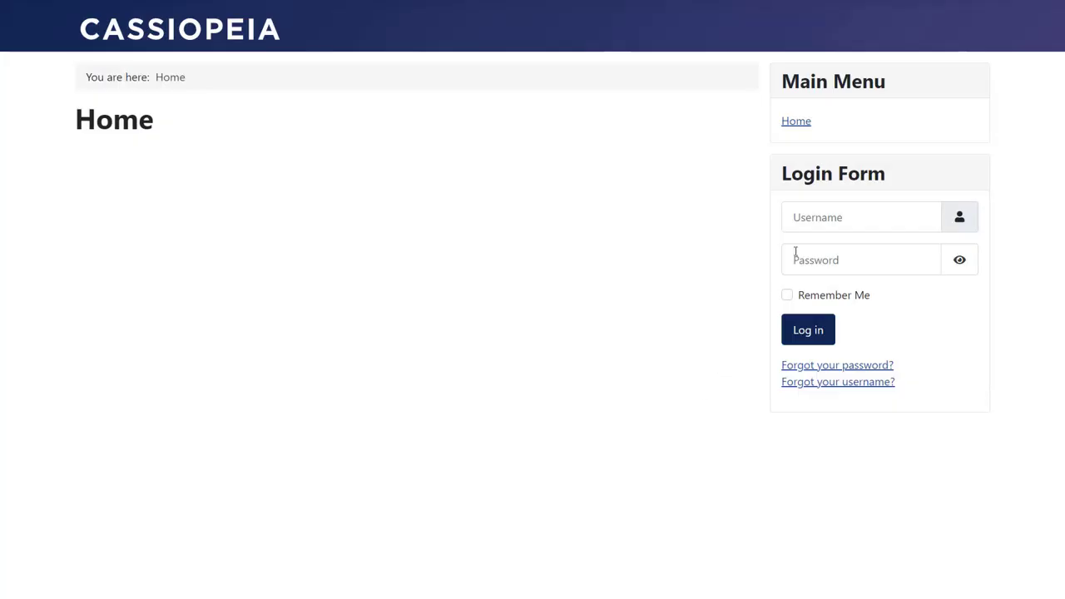
{"action": "left_click", "coordinate": [800, 217]}
{"action": "type", "text": "jeswan"}
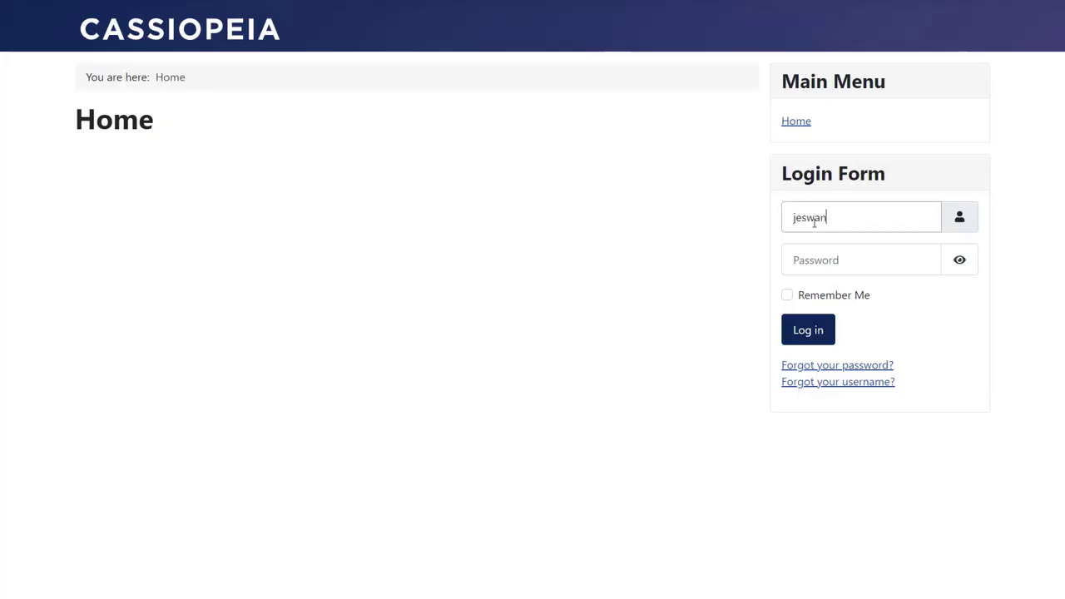
{"action": "type", "text": "th"}
{"action": "left_click", "coordinate": [817, 255]}
{"action": "type", "text": "•••••"}
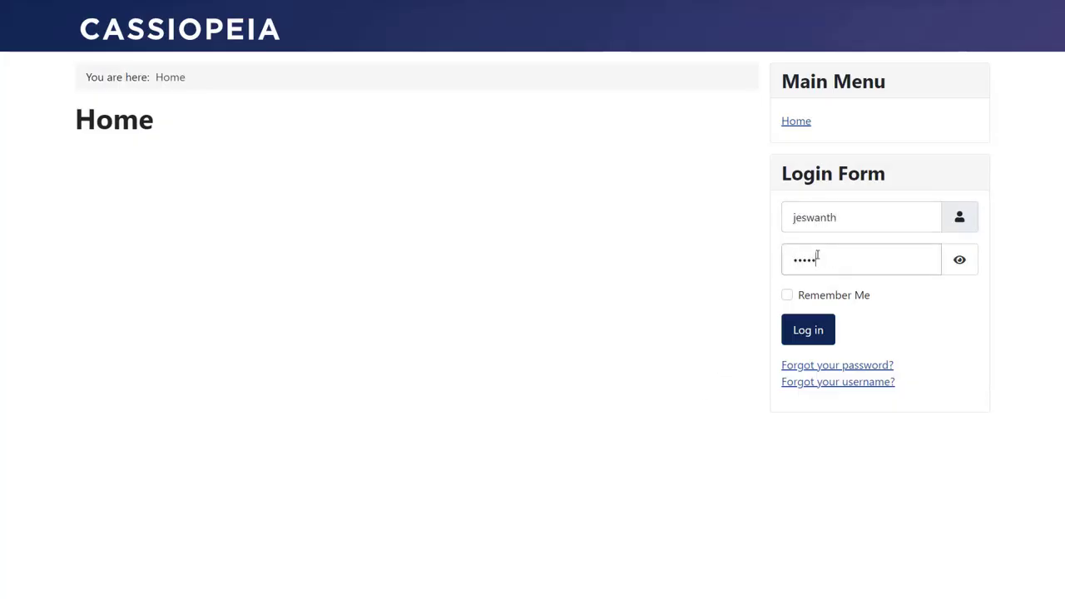
{"action": "left_click", "coordinate": [801, 332]}
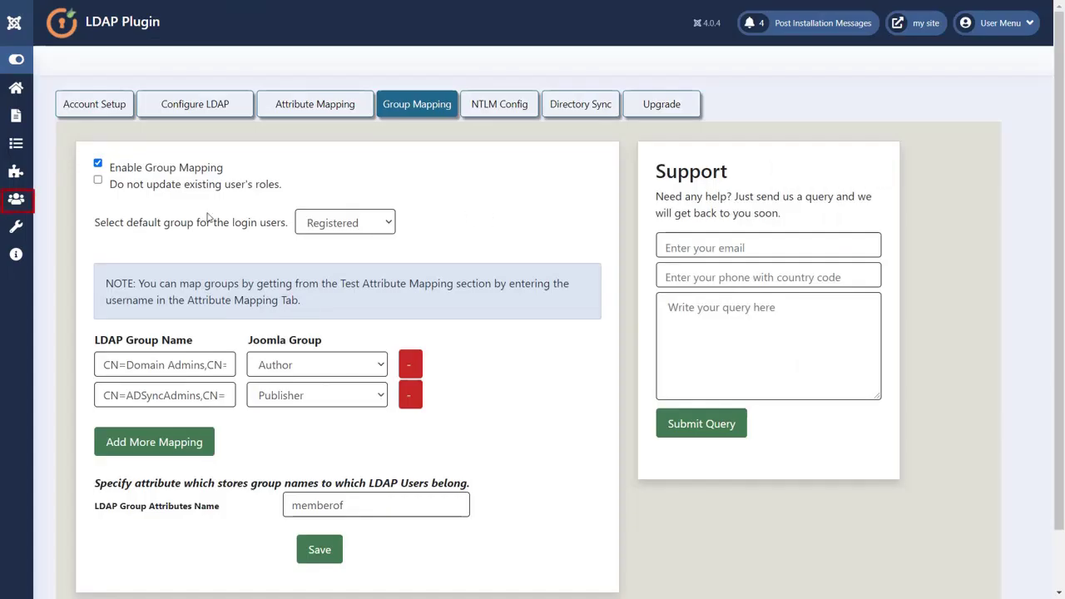
Check in Users > Manage that the AD user belongs to the Registered and Author groups
{"action": "left_click", "coordinate": [18, 203]}
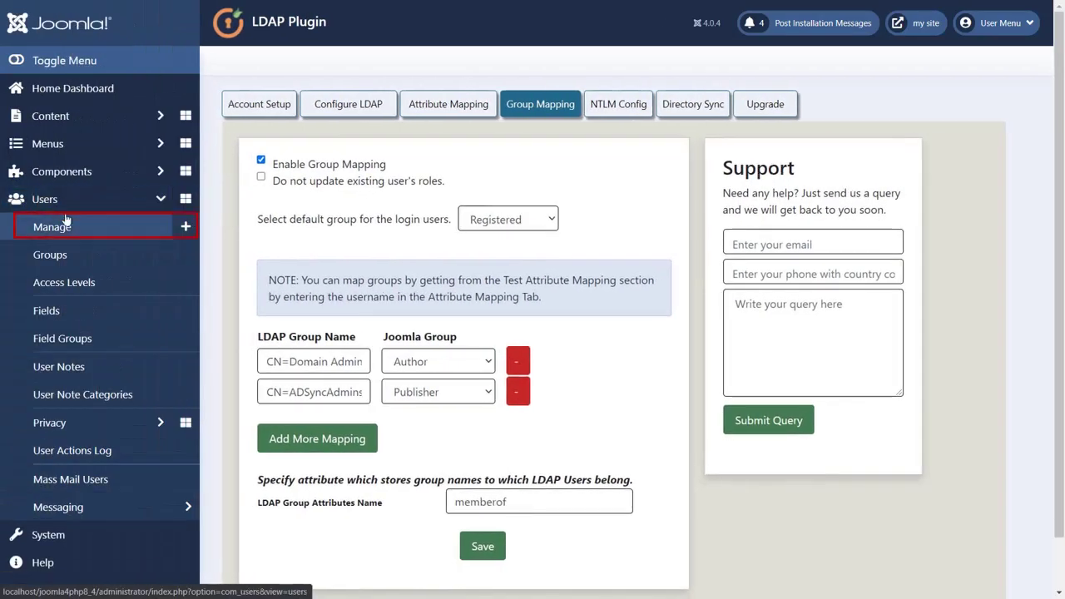
{"action": "left_click", "coordinate": [42, 227]}
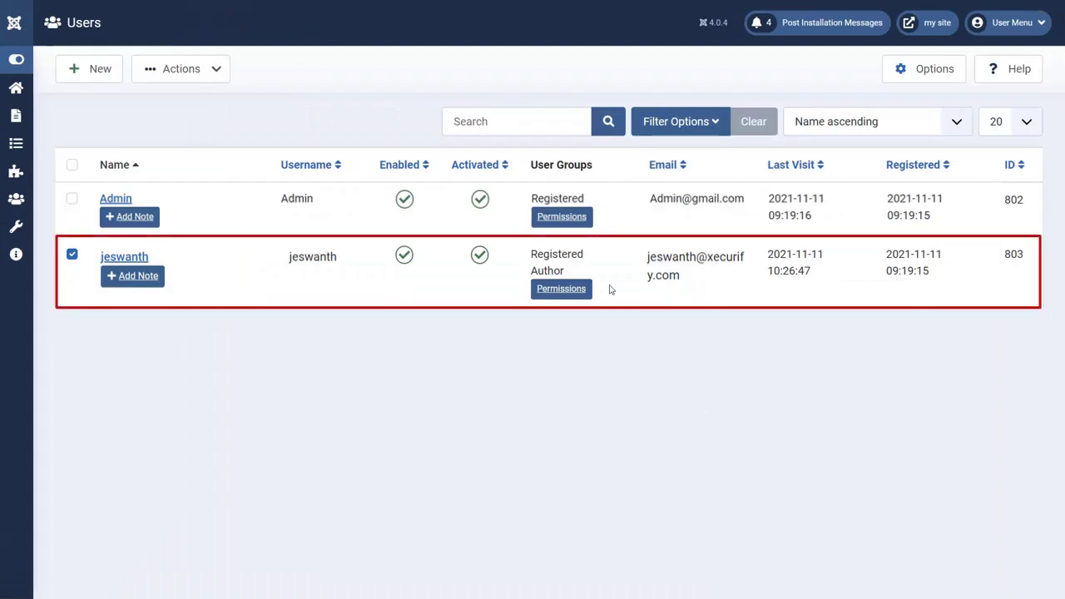
{"action": "left_click_drag", "start_coordinate": [580, 271], "coordinate": [526, 253]}
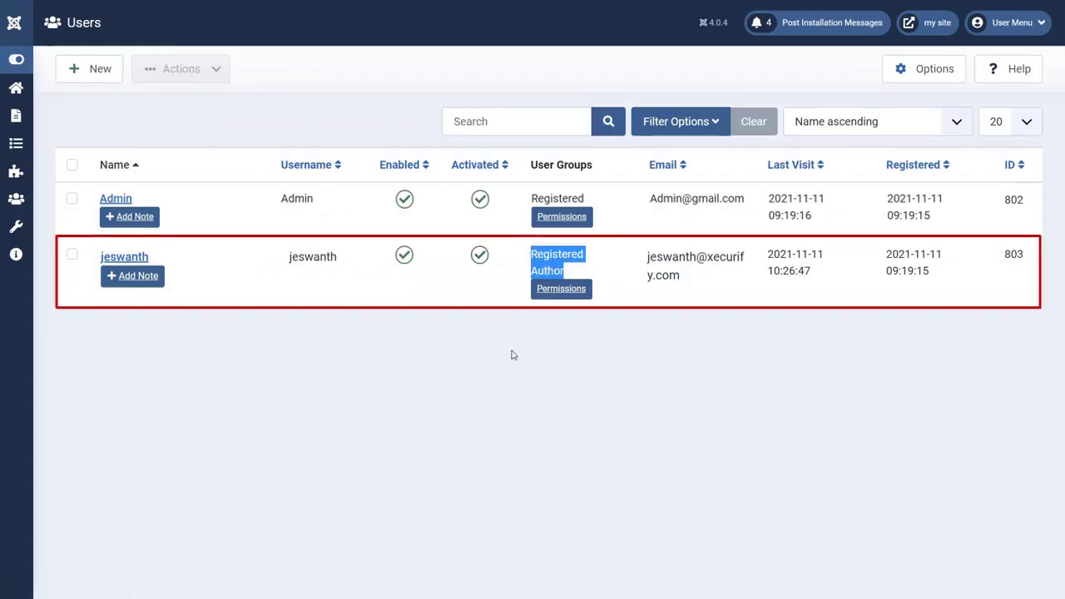
{"action": "left_click", "coordinate": [471, 353]}
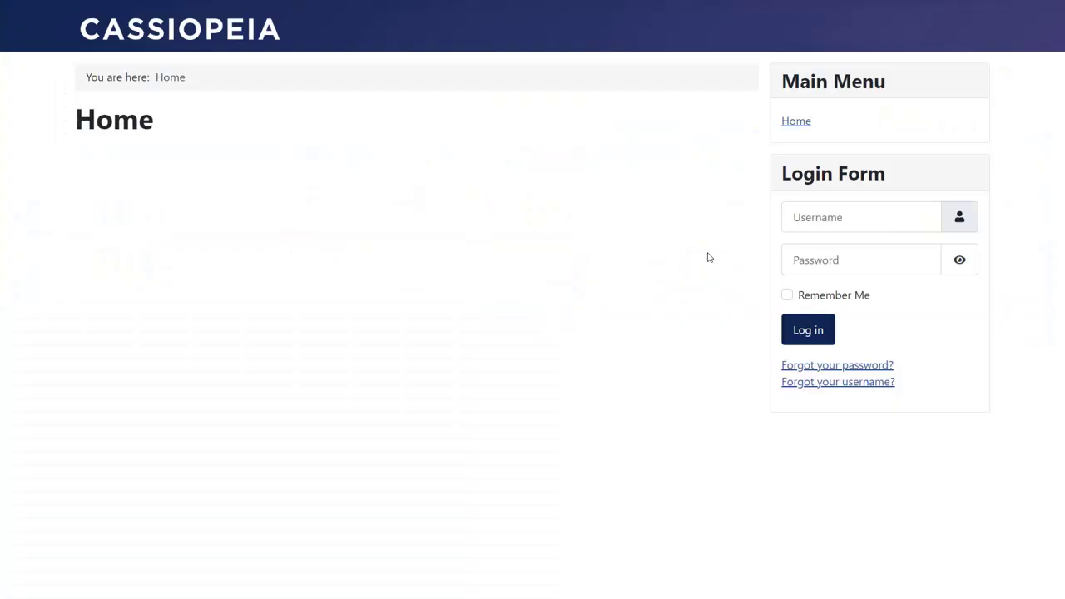
Log in on the front-end Login Form as the second AD user with their username and password
{"action": "left_click", "coordinate": [809, 218]}
{"action": "type", "text": "jaydeep"}
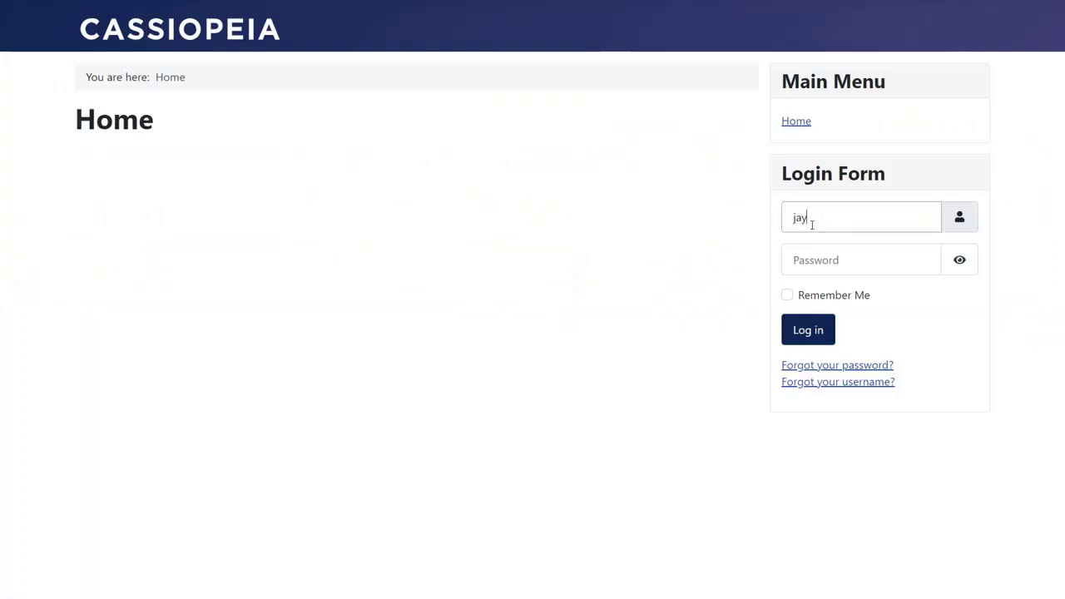
{"action": "left_click", "coordinate": [795, 259]}
{"action": "type", "text": "*********"}
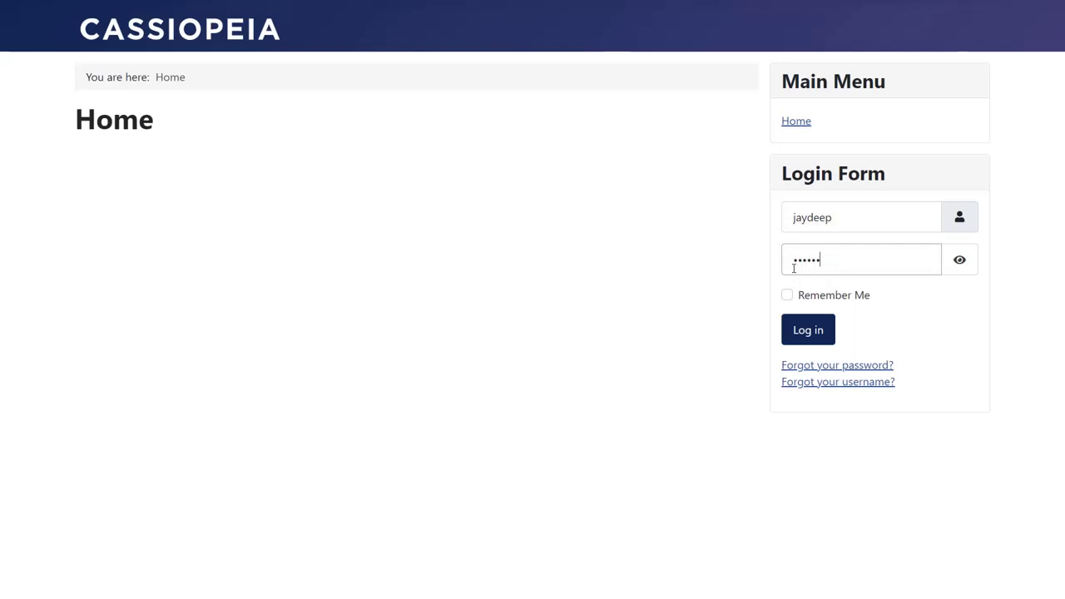
{"action": "left_click", "coordinate": [794, 332]}
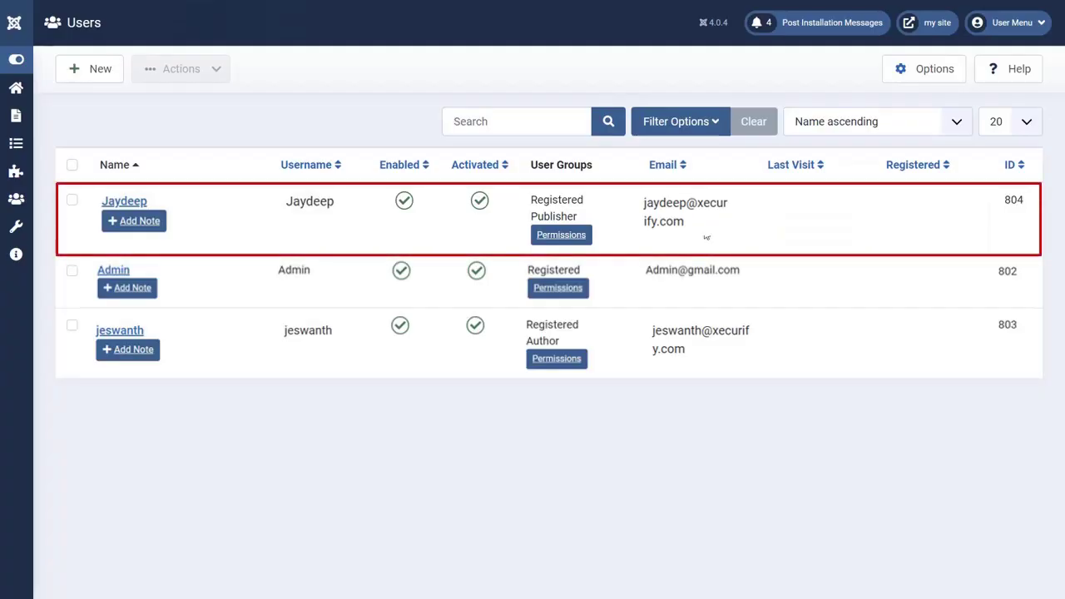
Confirm the new user appears in the Users list with the Registered and Publisher groups
{"action": "left_click_drag", "start_coordinate": [588, 221], "coordinate": [535, 213]}
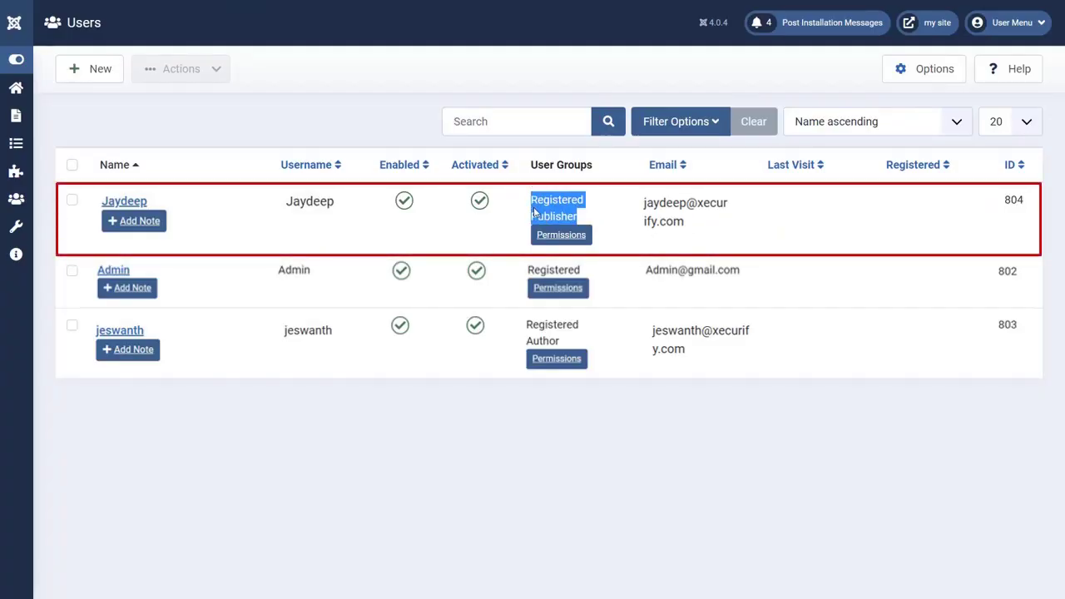
{"action": "left_click", "coordinate": [72, 200]}
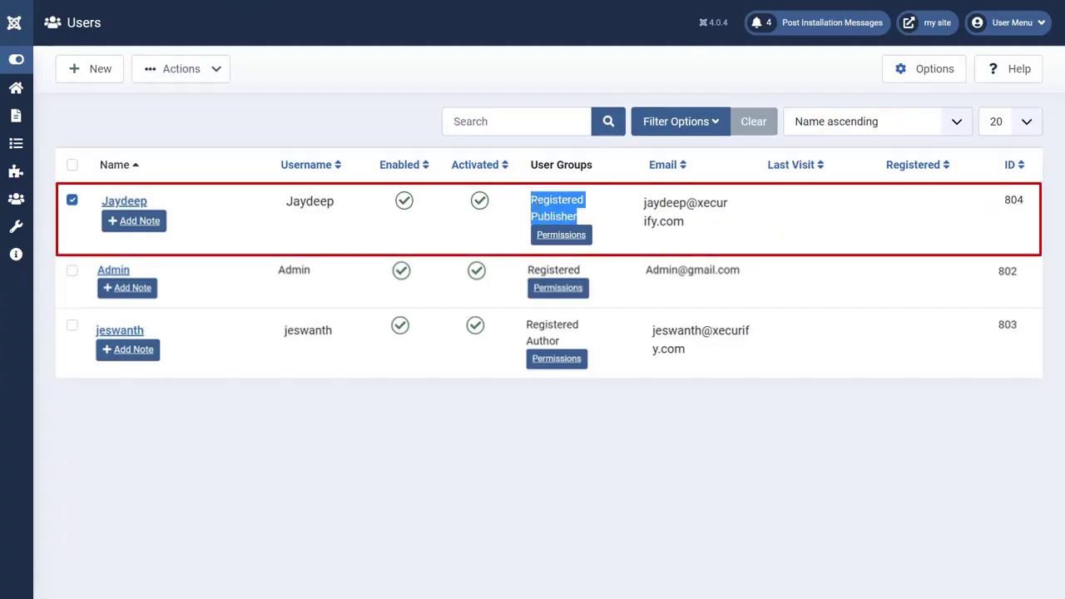
{"action": "left_click", "coordinate": [902, 404]}
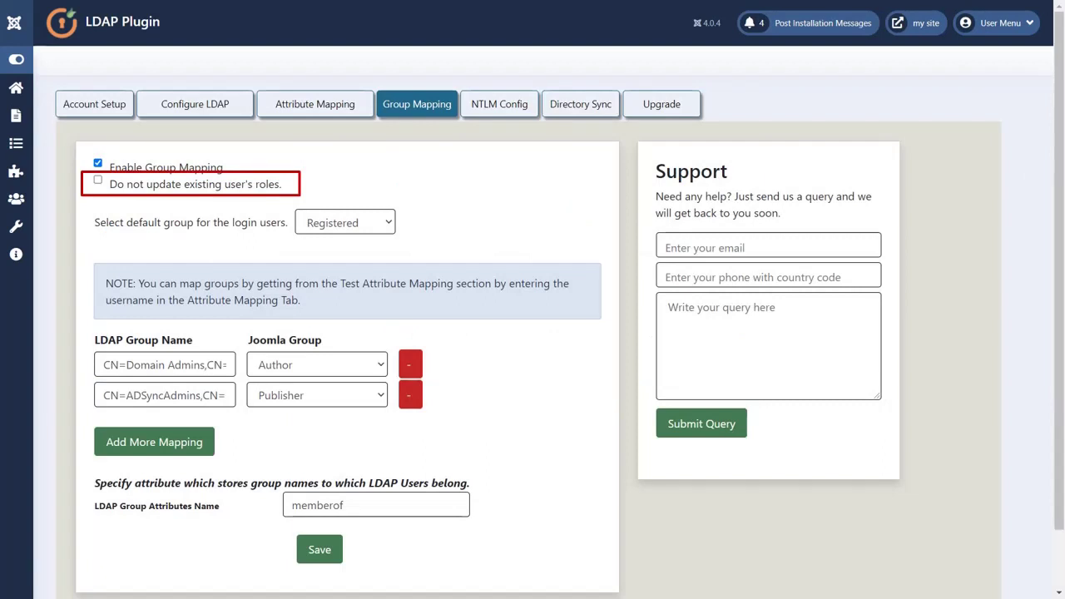
Enable 'Do not update existing user's roles' and set Manager as the default login group
{"action": "left_click", "coordinate": [99, 182]}
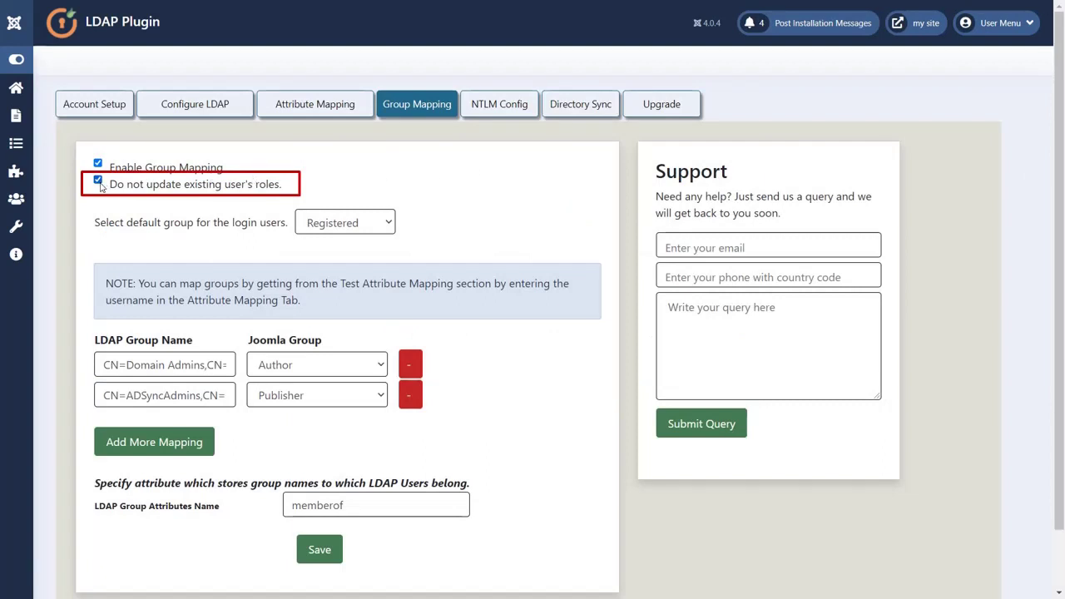
{"action": "left_click", "coordinate": [360, 223]}
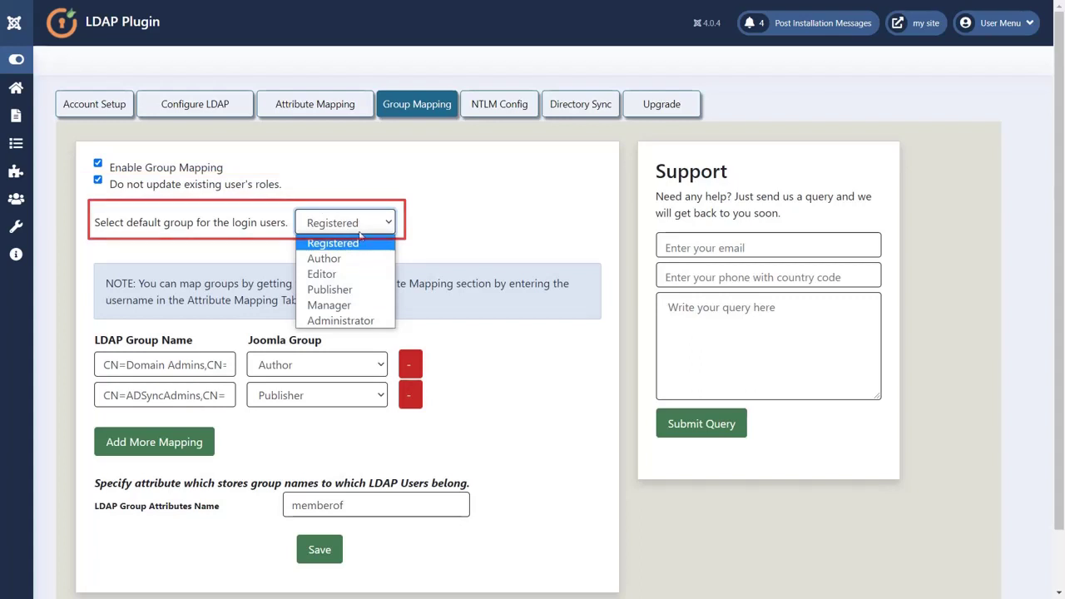
{"action": "left_click", "coordinate": [362, 304]}
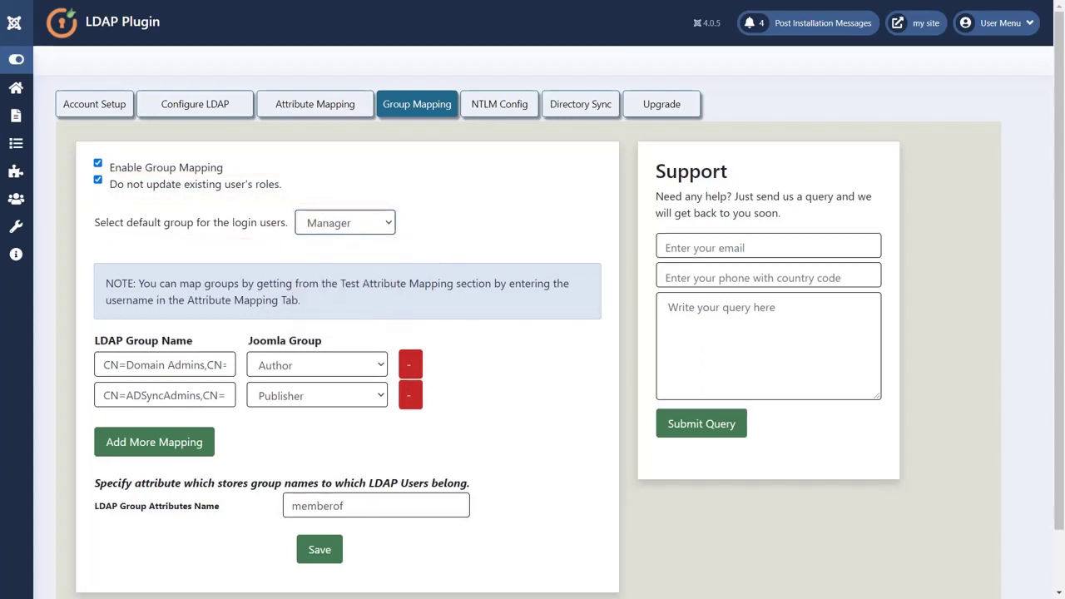
Map Domain Admins to Editor and ADSyncAdmins to Administrator, save, and load the site home page
{"action": "left_click", "coordinate": [370, 359]}
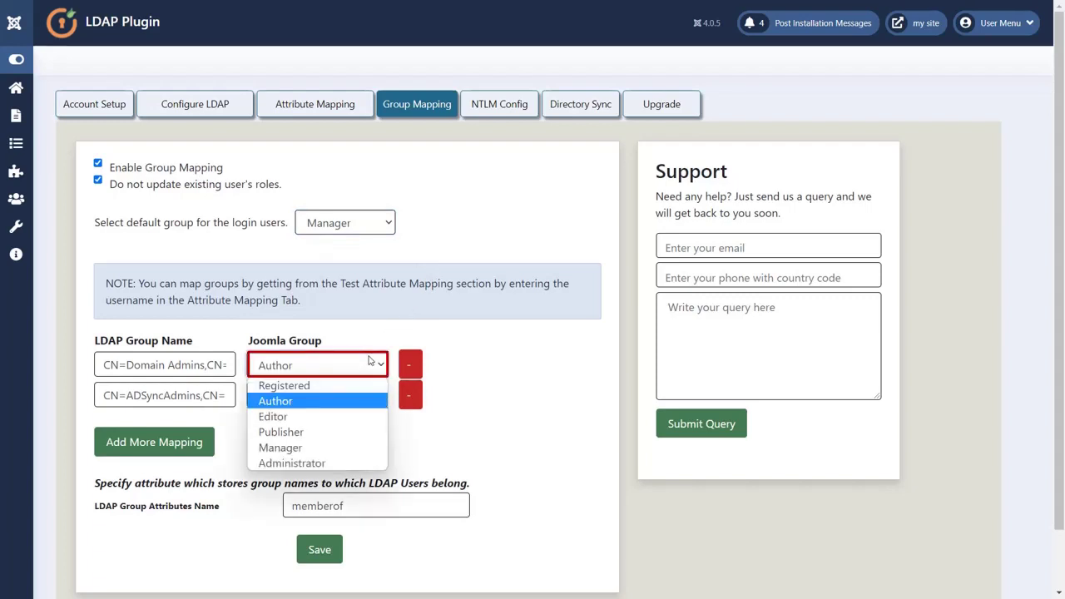
{"action": "left_click", "coordinate": [358, 416]}
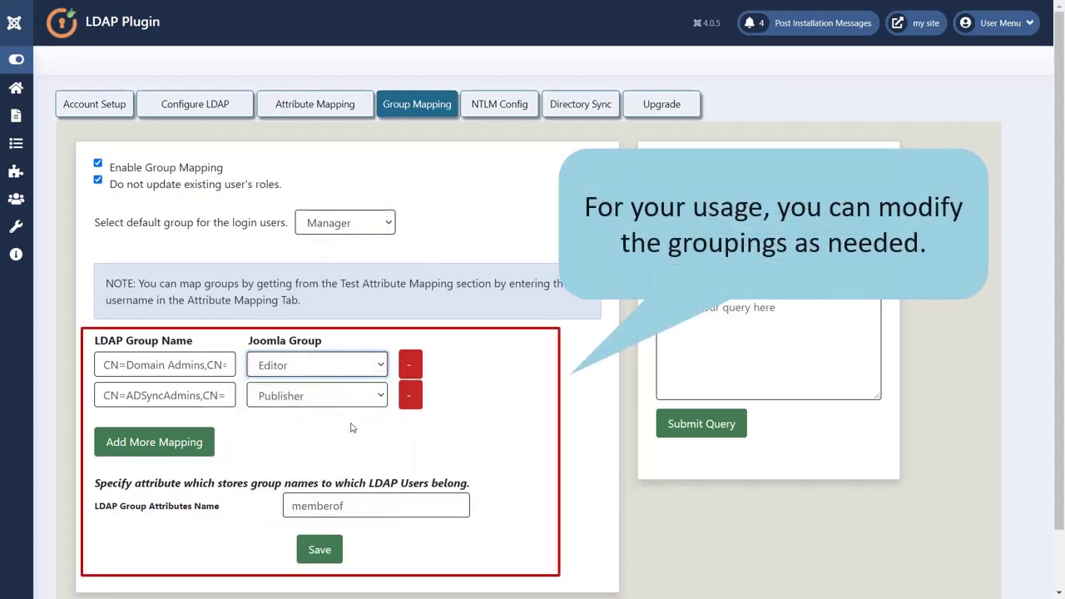
{"action": "left_click", "coordinate": [349, 401]}
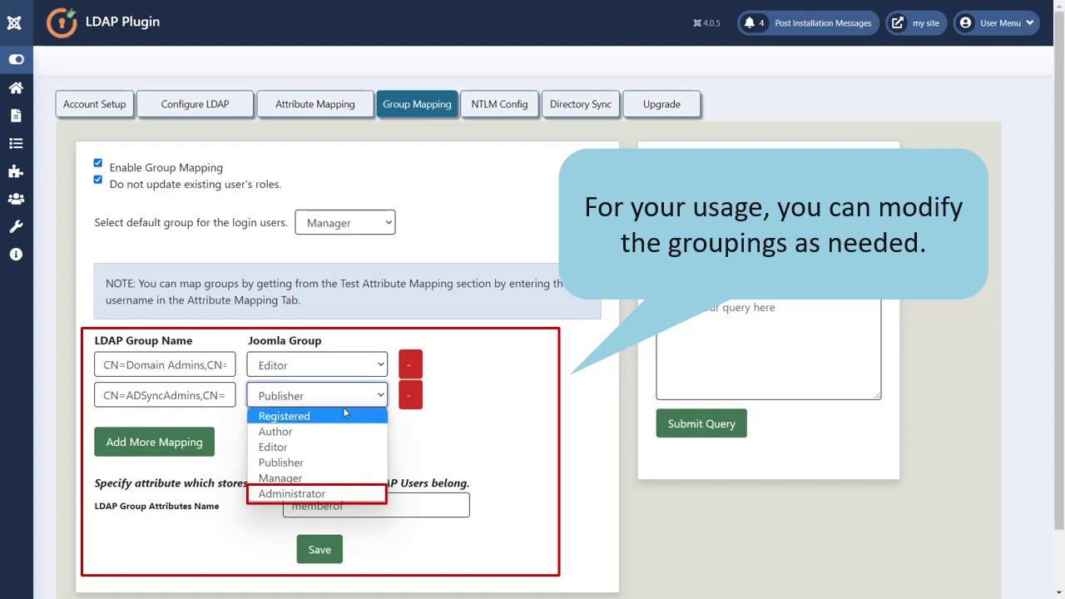
{"action": "left_click", "coordinate": [328, 492]}
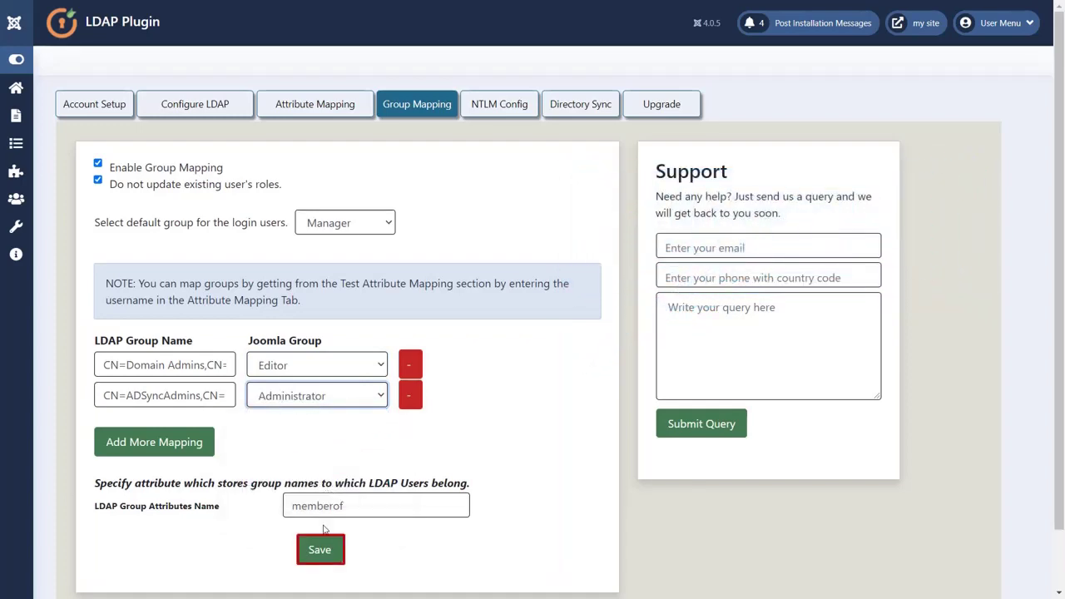
{"action": "left_click", "coordinate": [320, 550]}
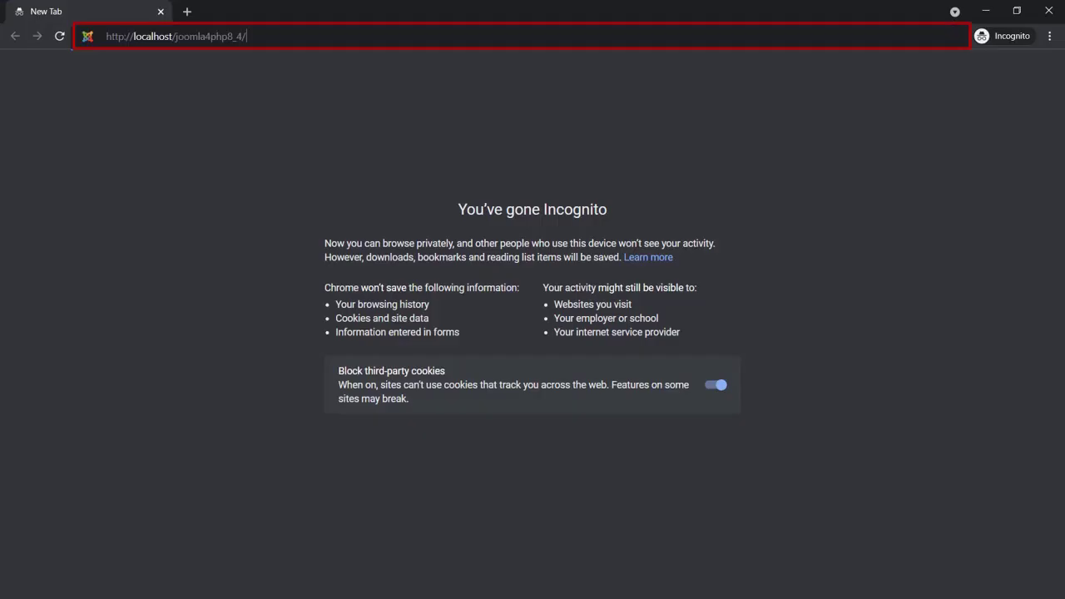
{"action": "key", "text": "Return"}
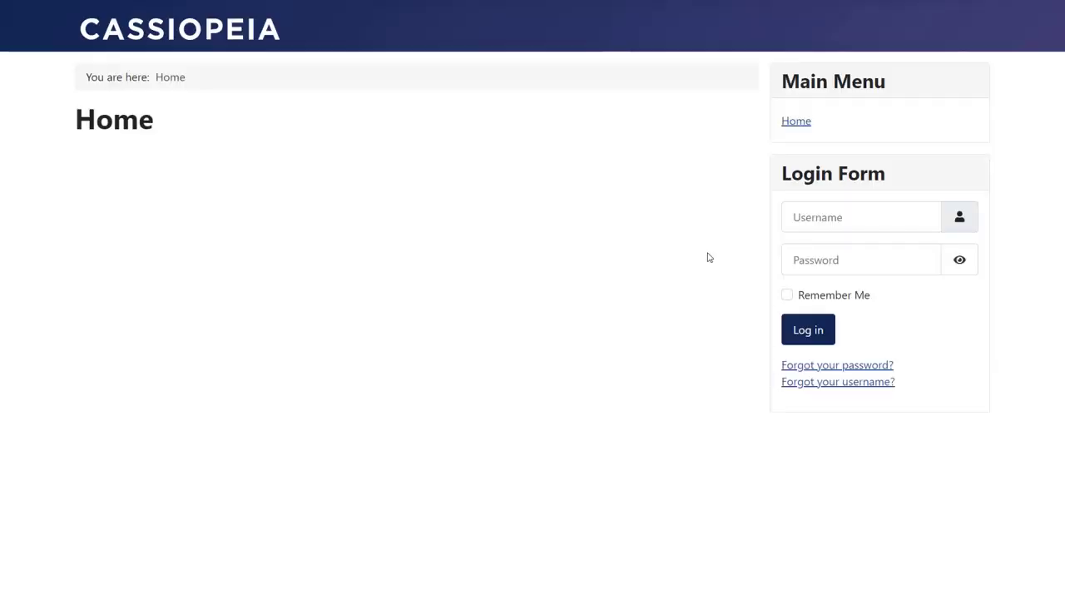
Log in again as the second AD user and confirm their groups remain Registered and Publisher
{"action": "left_click", "coordinate": [812, 221]}
{"action": "type", "text": "jaydeep"}
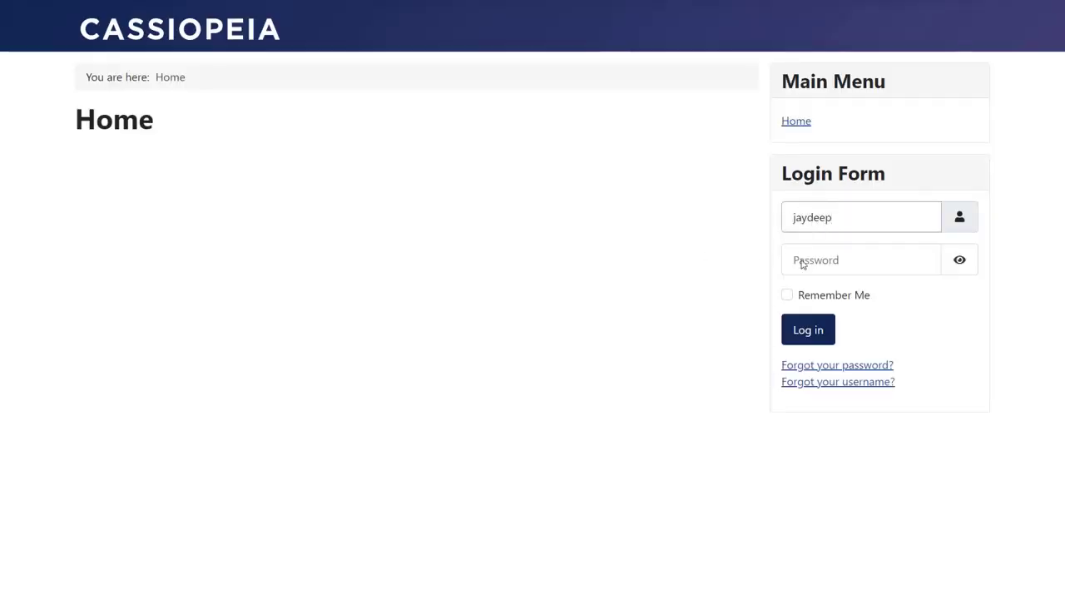
{"action": "left_click", "coordinate": [803, 264]}
{"action": "type", "text": "*********"}
{"action": "left_click", "coordinate": [795, 331]}
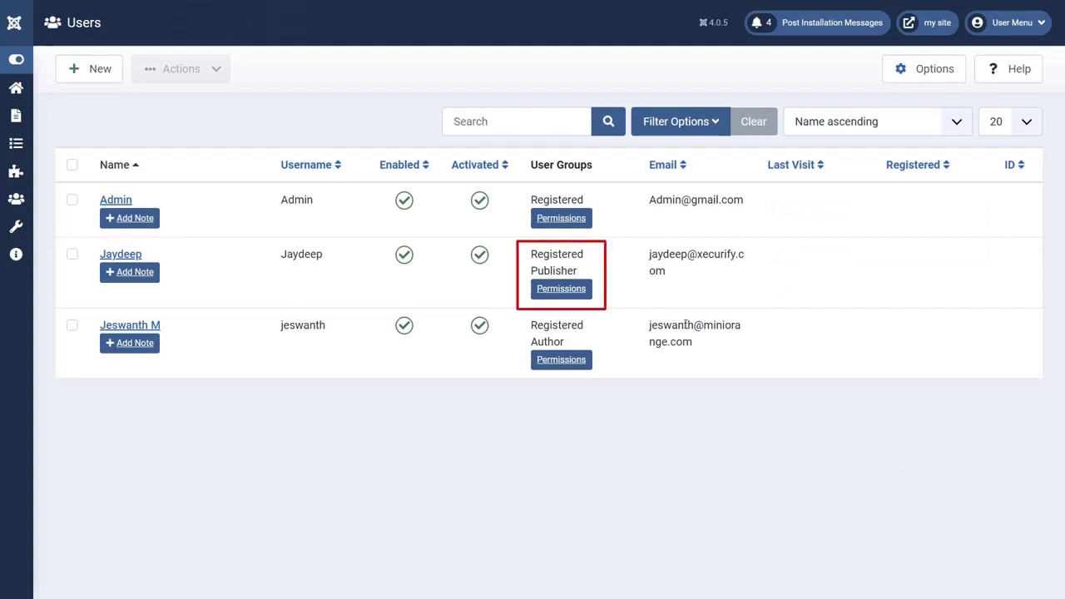
{"action": "left_click_drag", "start_coordinate": [577, 271], "coordinate": [530, 250]}
{"action": "left_click", "coordinate": [508, 420]}
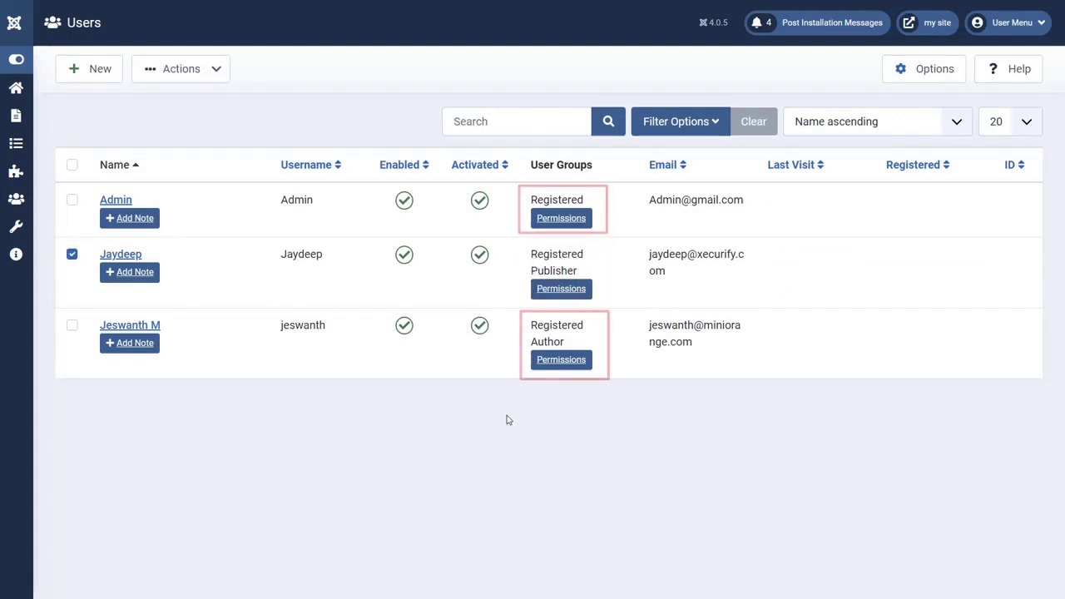